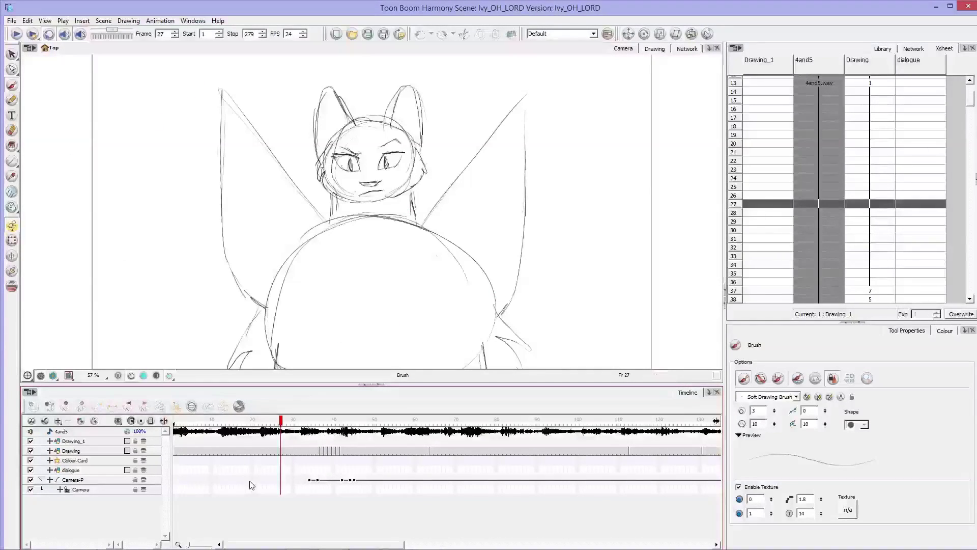
Step: Play the animatic from frame 1 with the camera move, then scrub through it, including the turn at frames 11–36
{"action": "left_click", "coordinate": [173, 421]}
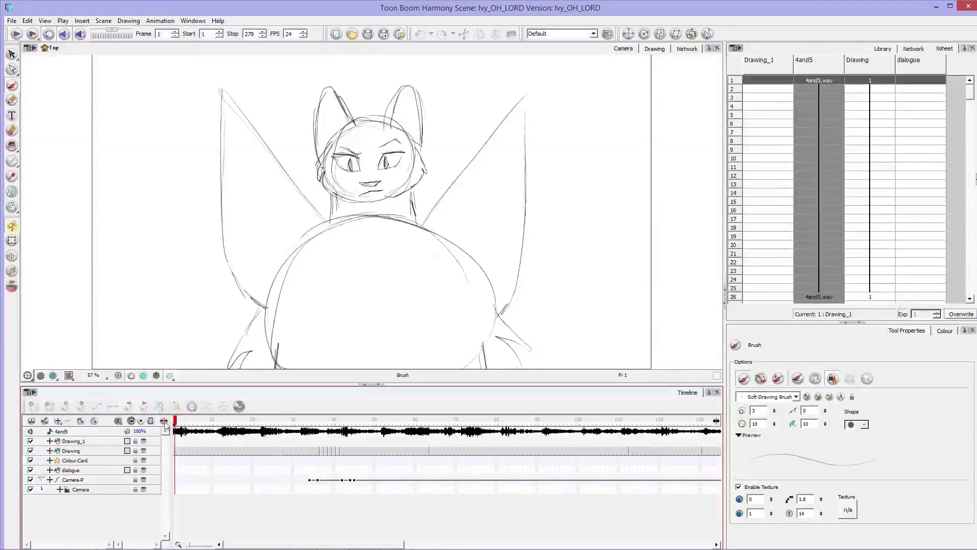
{"action": "left_click", "coordinate": [16, 35]}
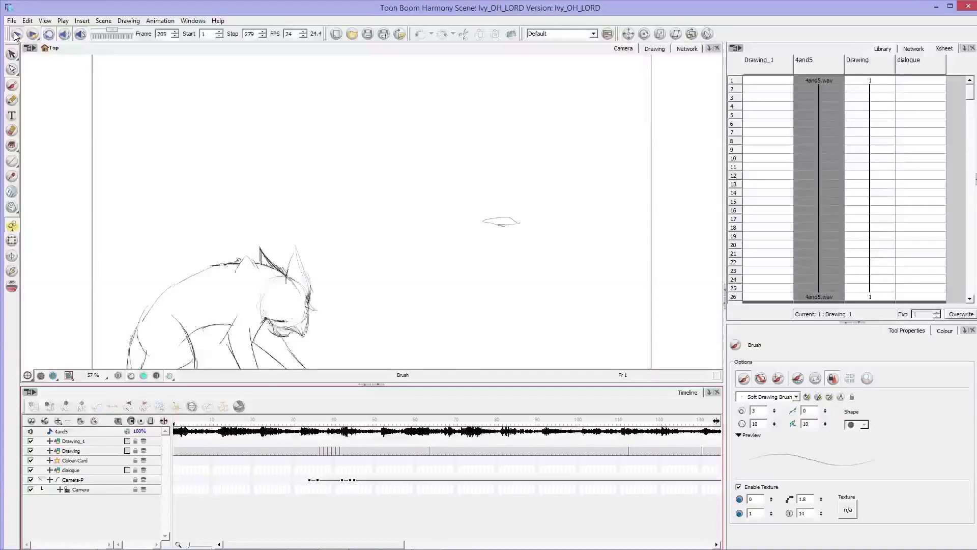
{"action": "left_click", "coordinate": [16, 35]}
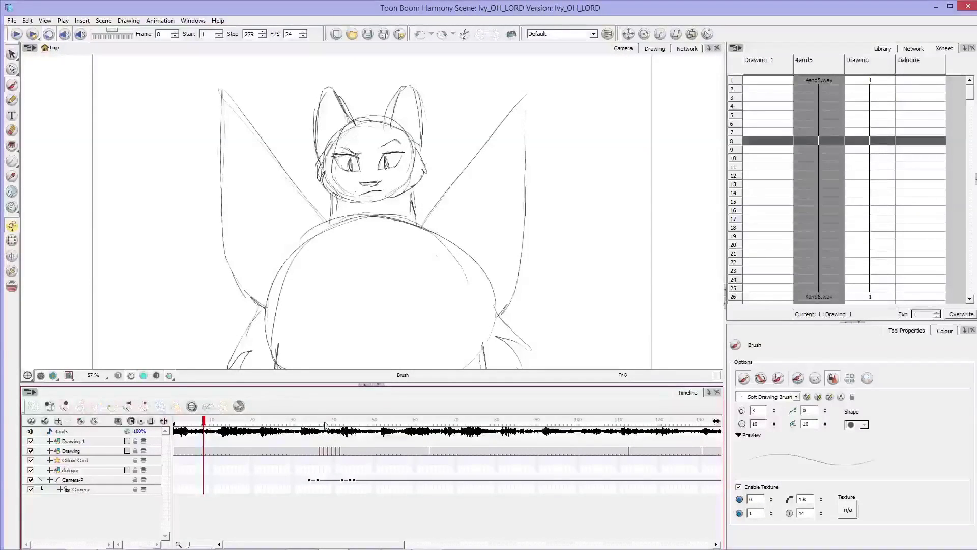
{"action": "mouse_move", "coordinate": [312, 422]}
{"action": "left_mouse_down"}
{"action": "mouse_move", "coordinate": [375, 423]}
{"action": "mouse_move", "coordinate": [309, 423]}
{"action": "mouse_move", "coordinate": [323, 443]}
{"action": "mouse_move", "coordinate": [539, 444]}
{"action": "mouse_move", "coordinate": [447, 444]}
{"action": "mouse_move", "coordinate": [500, 443]}
{"action": "left_mouse_up"}
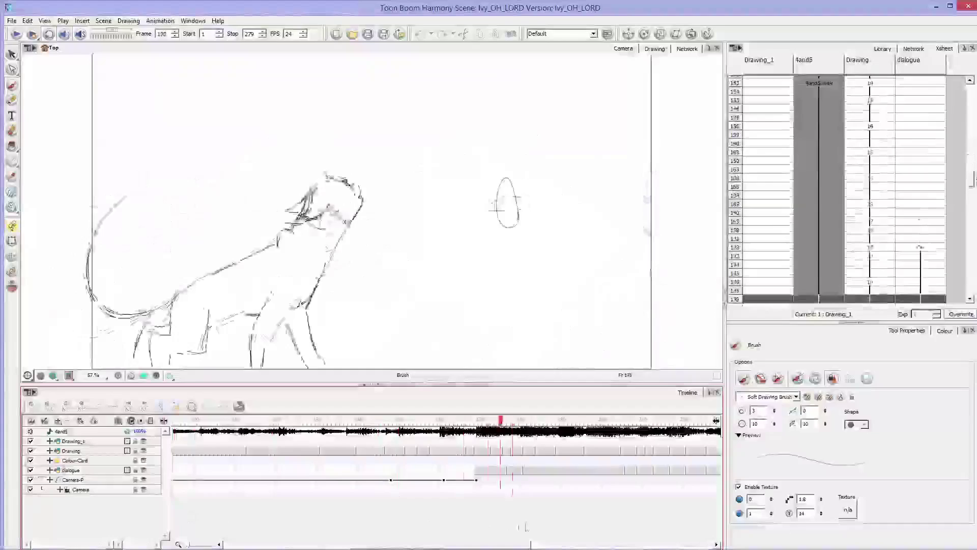
{"action": "mouse_move", "coordinate": [526, 526]}
{"action": "left_mouse_down"}
{"action": "mouse_move", "coordinate": [705, 530]}
{"action": "mouse_move", "coordinate": [477, 523]}
{"action": "mouse_move", "coordinate": [14, 546]}
{"action": "mouse_move", "coordinate": [206, 510]}
{"action": "left_mouse_up"}
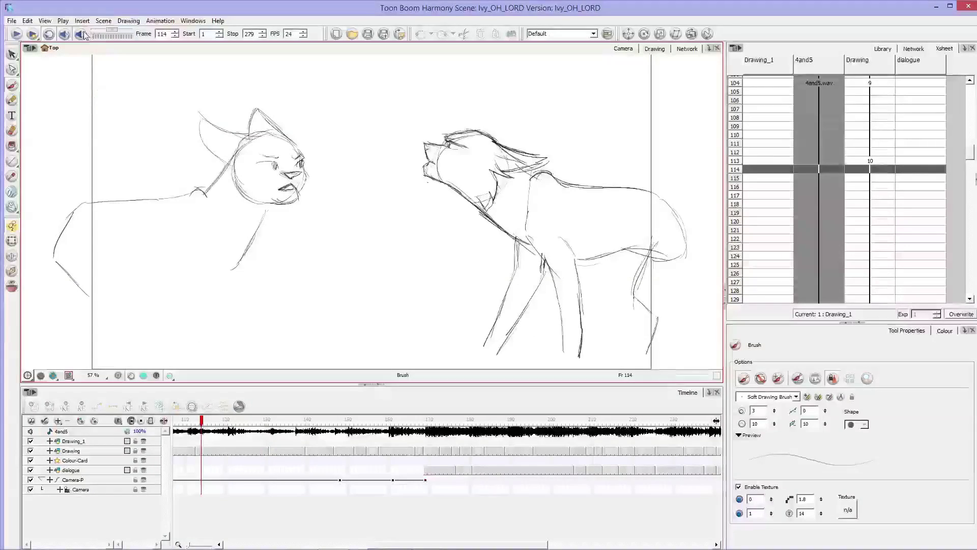
{"action": "mouse_move", "coordinate": [228, 436]}
{"action": "left_mouse_down"}
{"action": "mouse_move", "coordinate": [576, 479]}
{"action": "mouse_move", "coordinate": [87, 509]}
{"action": "mouse_move", "coordinate": [331, 489]}
{"action": "mouse_move", "coordinate": [321, 505]}
{"action": "mouse_move", "coordinate": [330, 502]}
{"action": "mouse_move", "coordinate": [206, 491]}
{"action": "left_mouse_up"}
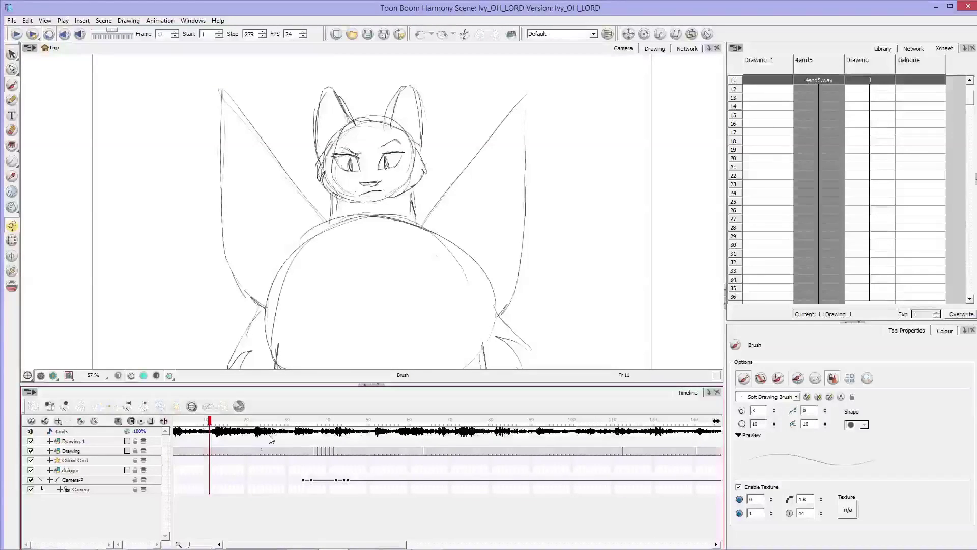
{"action": "mouse_move", "coordinate": [303, 425]}
{"action": "left_mouse_down"}
{"action": "mouse_move", "coordinate": [290, 427]}
{"action": "mouse_move", "coordinate": [312, 430]}
{"action": "mouse_move", "coordinate": [305, 437]}
{"action": "left_mouse_up"}
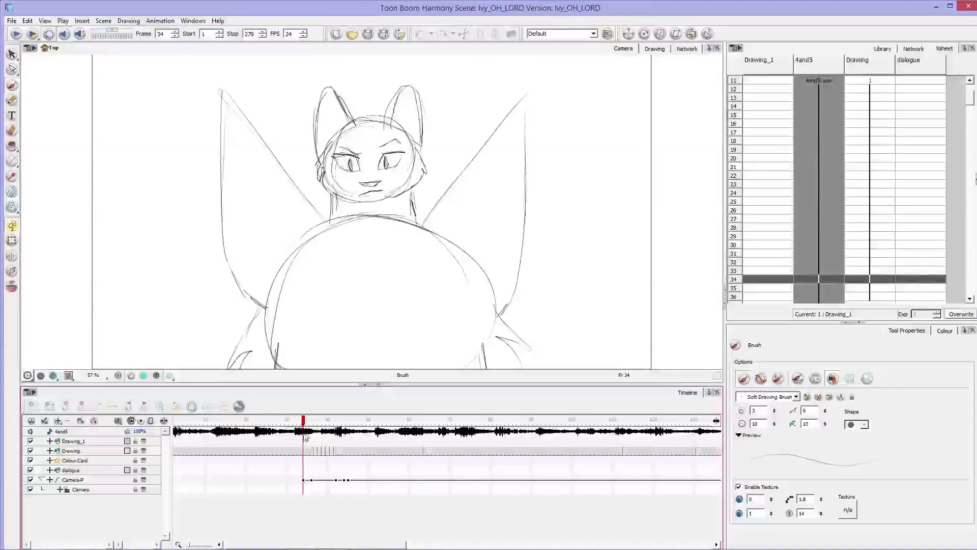
Step: Disable the Camera-P layer, replay from frame 1 without the camera move, then check frames 33–45
{"action": "left_click", "coordinate": [31, 480]}
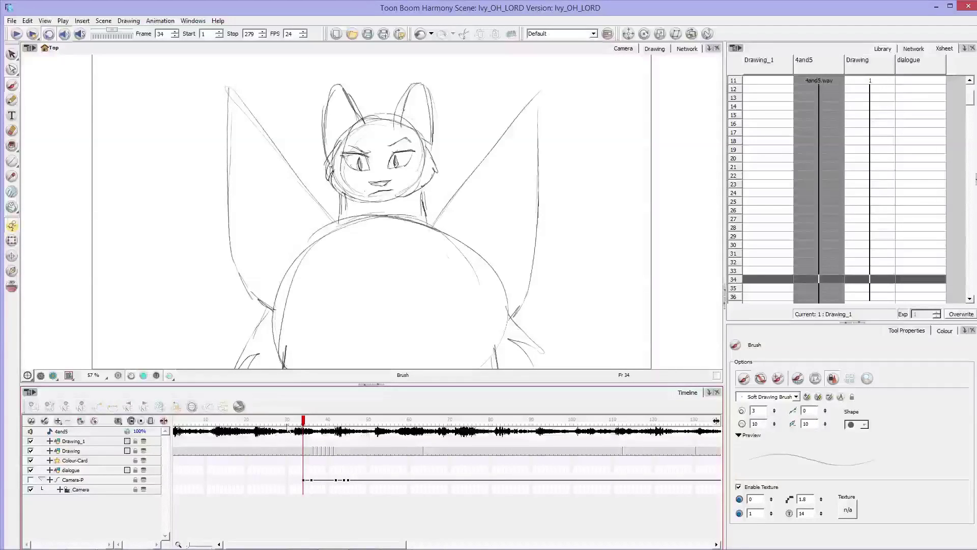
{"action": "left_click_drag", "start_coordinate": [287, 426], "coordinate": [130, 436]}
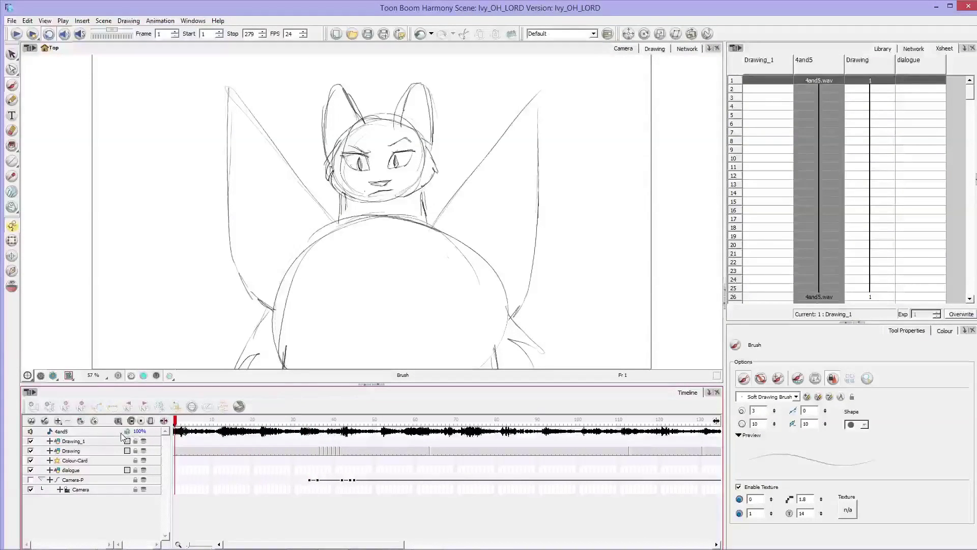
{"action": "left_click", "coordinate": [17, 34]}
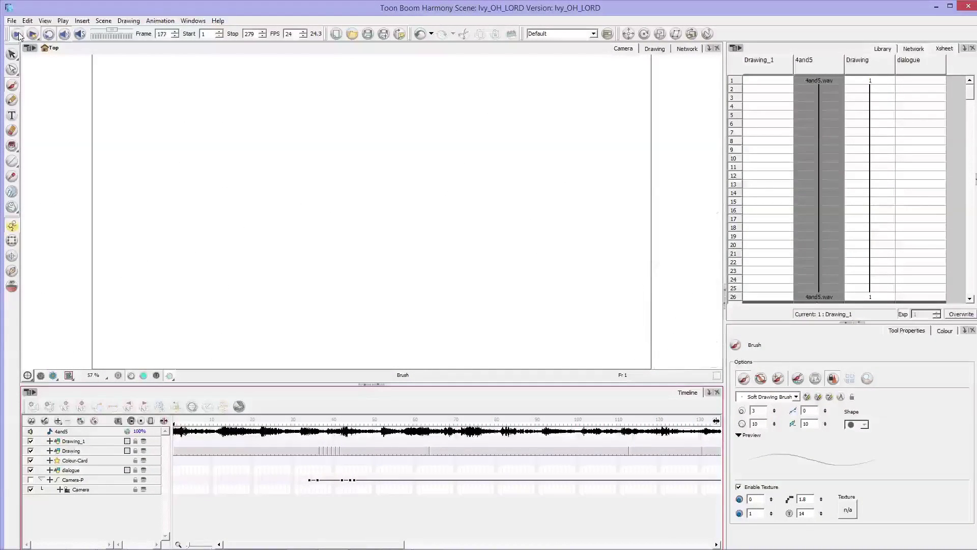
{"action": "left_click", "coordinate": [17, 34]}
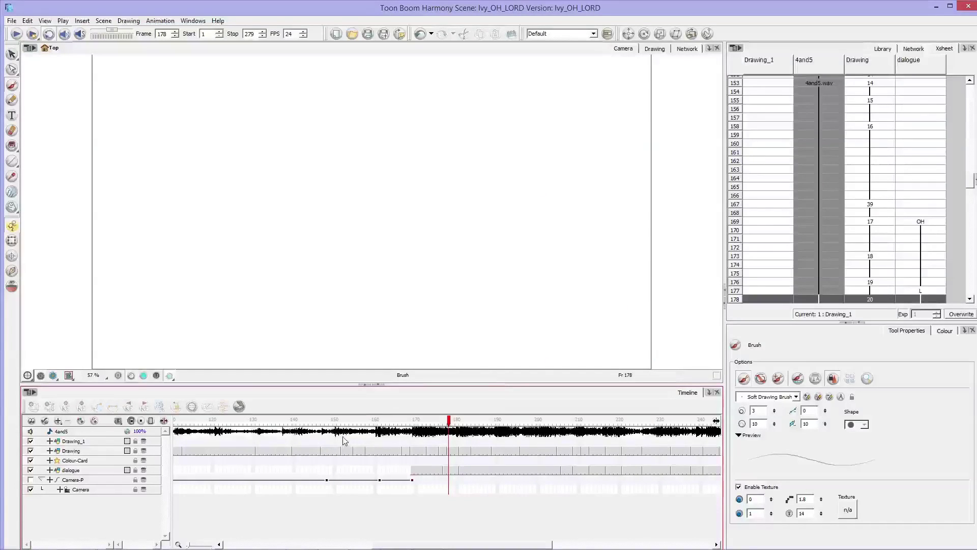
{"action": "left_click_drag", "start_coordinate": [448, 427], "coordinate": [78, 461]}
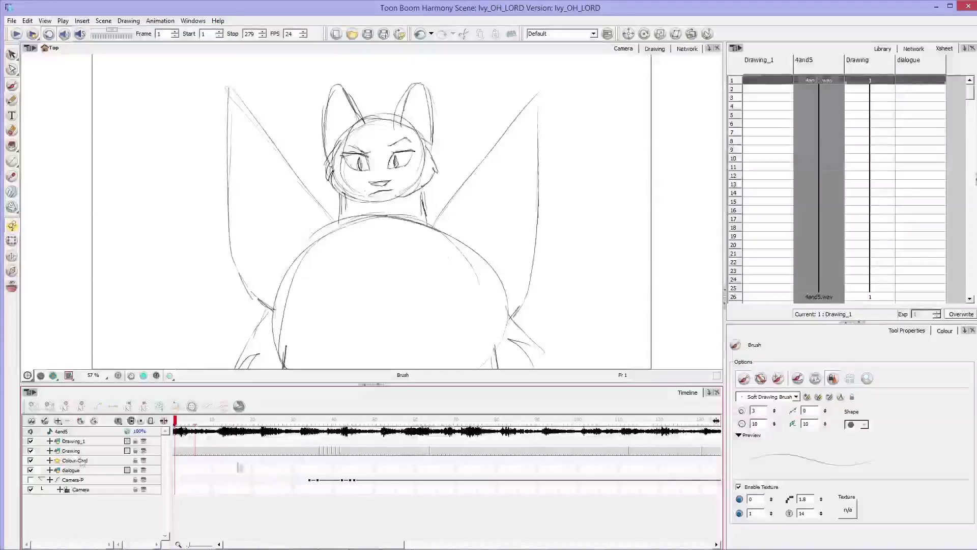
{"action": "left_click_drag", "start_coordinate": [351, 470], "coordinate": [304, 472]}
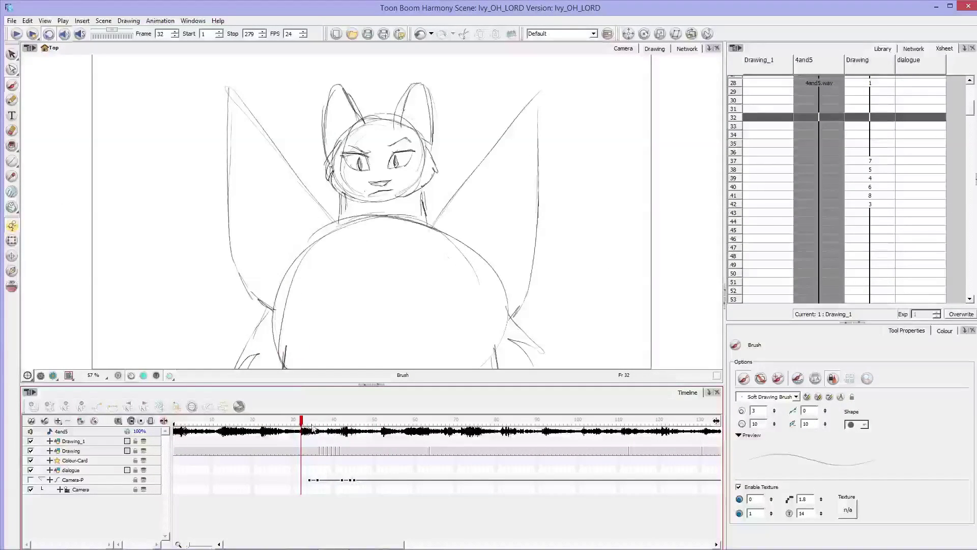
{"action": "left_click_drag", "start_coordinate": [308, 420], "coordinate": [321, 420]}
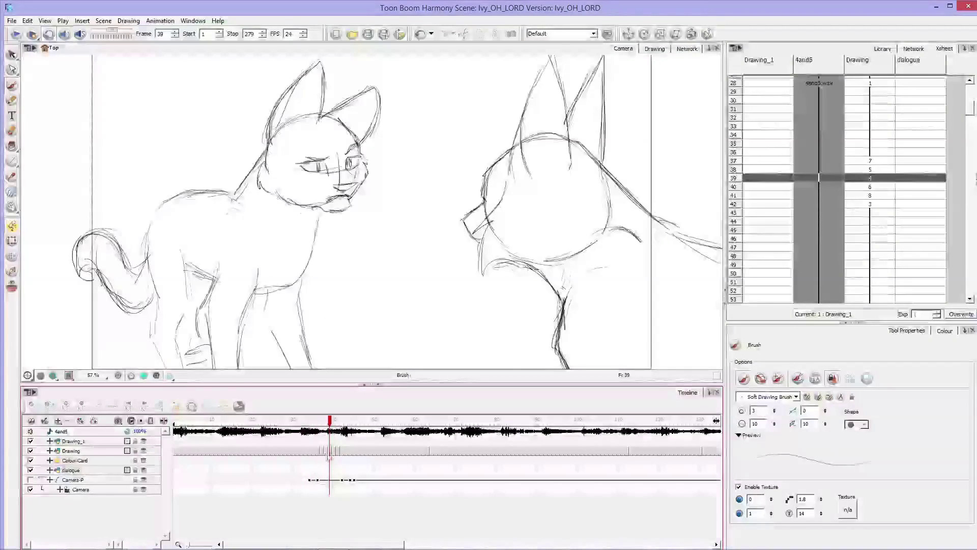
{"action": "left_click", "coordinate": [321, 451]}
{"action": "key", "text": "period"}
{"action": "key", "text": "period"}
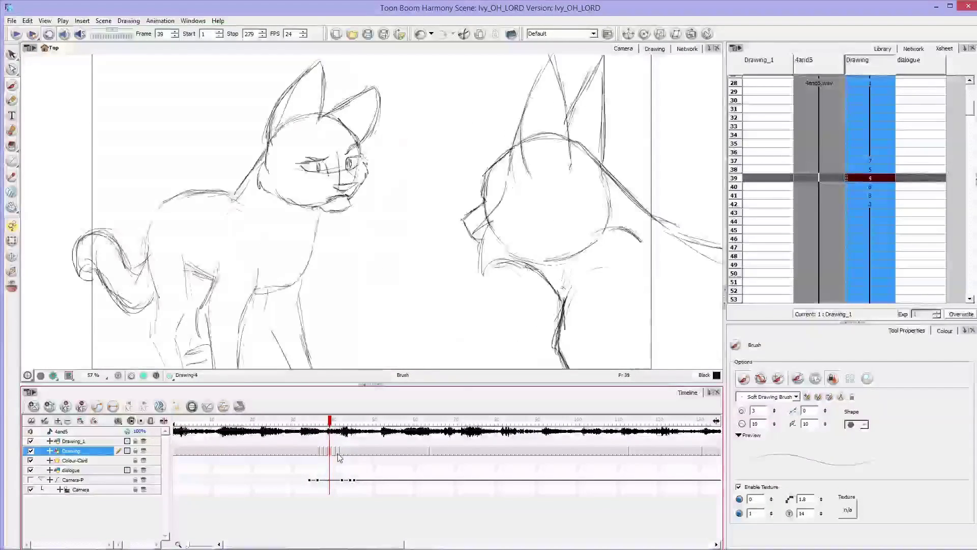
{"action": "key", "text": "period"}
{"action": "key", "text": "period"}
{"action": "key", "text": "period"}
{"action": "key", "text": "period"}
{"action": "key", "text": "period"}
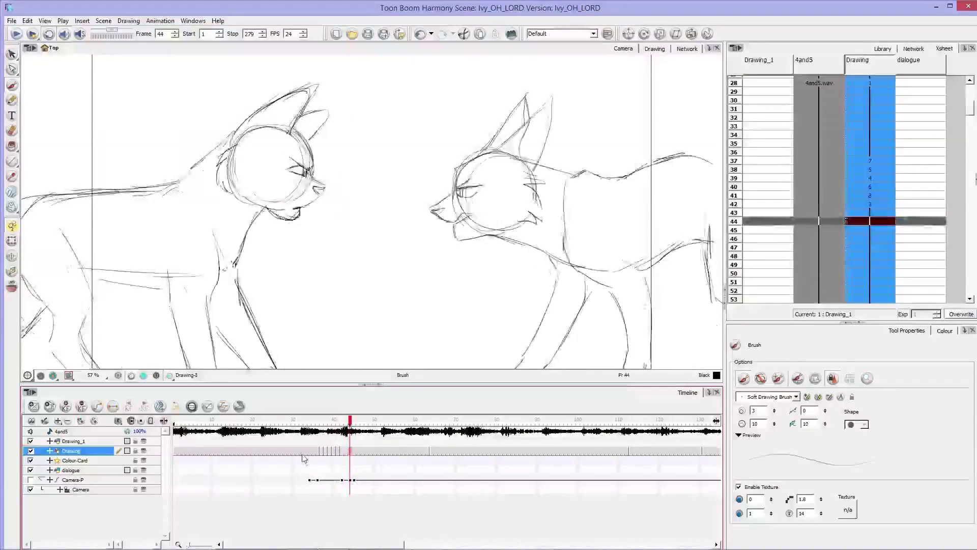
{"action": "left_click", "coordinate": [319, 450]}
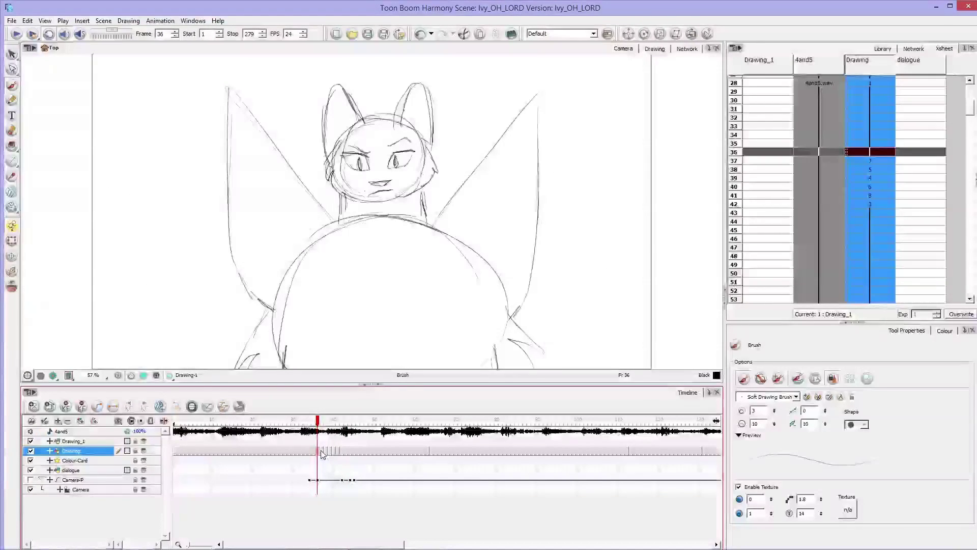
{"action": "key", "text": "period"}
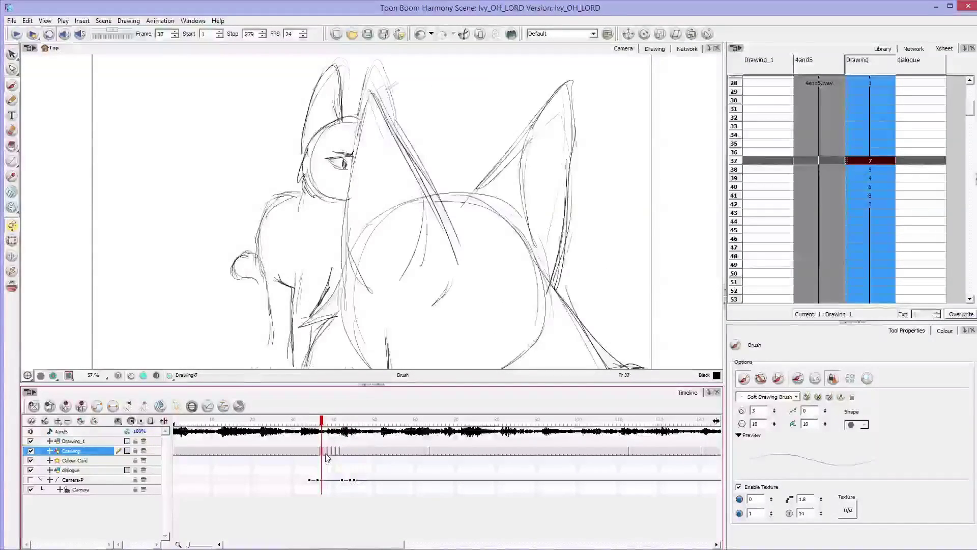
{"action": "key", "text": "period"}
{"action": "key", "text": "period"}
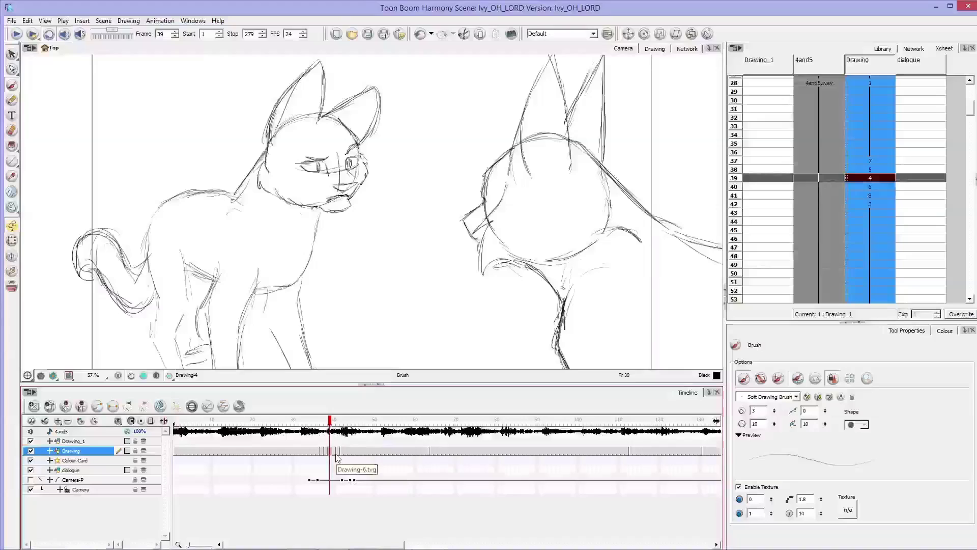
{"action": "key", "text": "period"}
{"action": "key", "text": "period"}
{"action": "key", "text": "period"}
{"action": "key", "text": "period"}
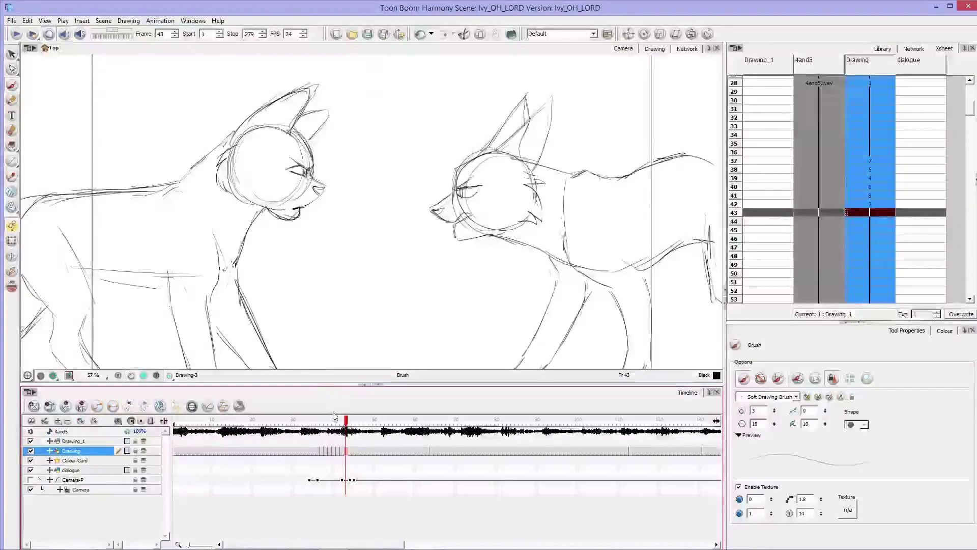
{"action": "mouse_move", "coordinate": [349, 421]}
{"action": "left_mouse_down"}
{"action": "mouse_move", "coordinate": [323, 421]}
{"action": "mouse_move", "coordinate": [342, 423]}
{"action": "mouse_move", "coordinate": [306, 443]}
{"action": "mouse_move", "coordinate": [345, 453]}
{"action": "mouse_move", "coordinate": [316, 457]}
{"action": "mouse_move", "coordinate": [346, 461]}
{"action": "mouse_move", "coordinate": [152, 491]}
{"action": "left_mouse_up"}
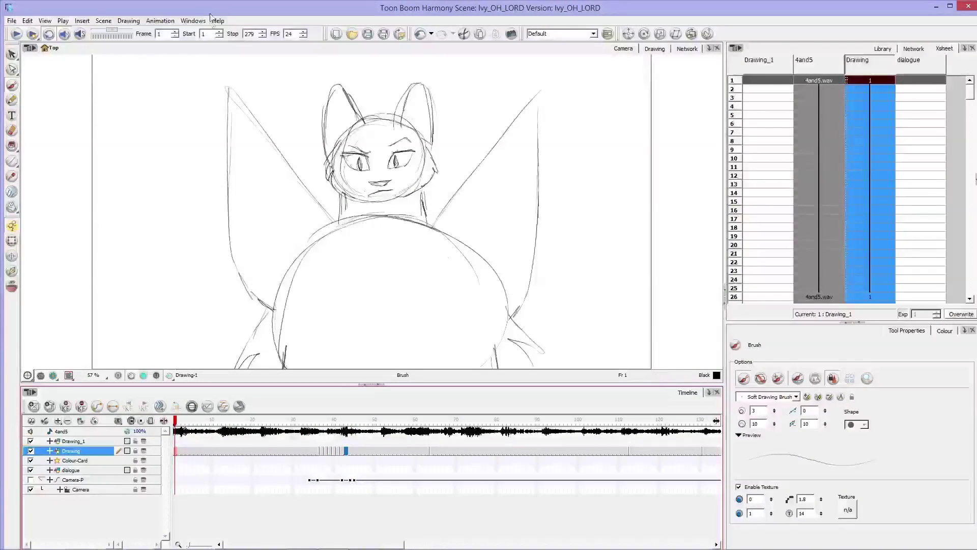
Step: Limit the playback range to frames 30–50
{"action": "double_click", "coordinate": [256, 34]}
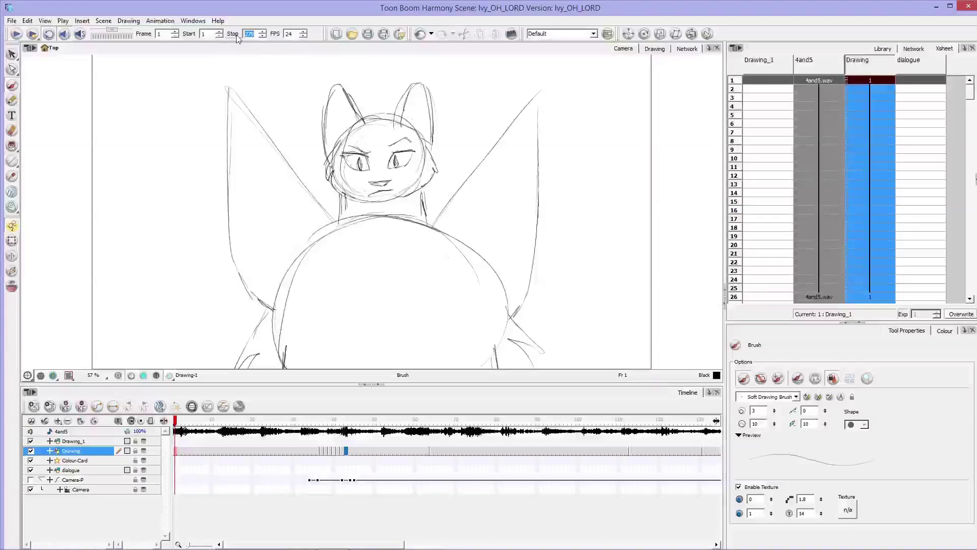
{"action": "type", "text": "50"}
{"action": "key", "text": "Return"}
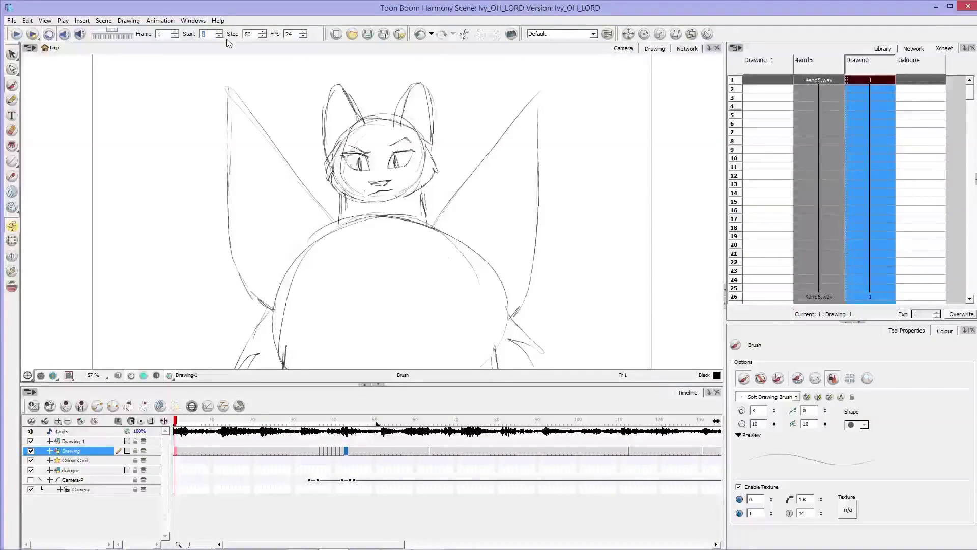
{"action": "type", "text": "30"}
{"action": "key", "text": "Return"}
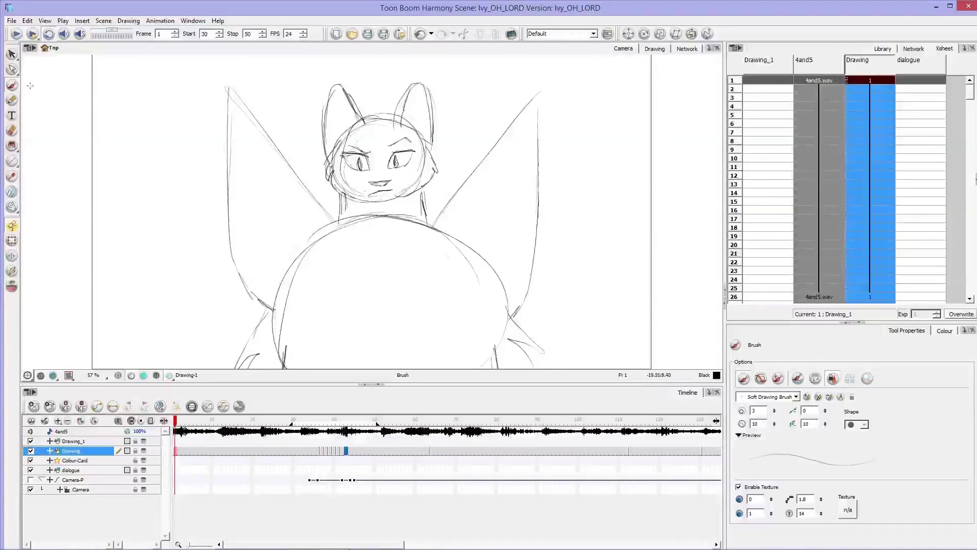
Step: Play frames 30–50, then enable the Camera-P layer and play again to review the camera move
{"action": "left_click", "coordinate": [16, 35]}
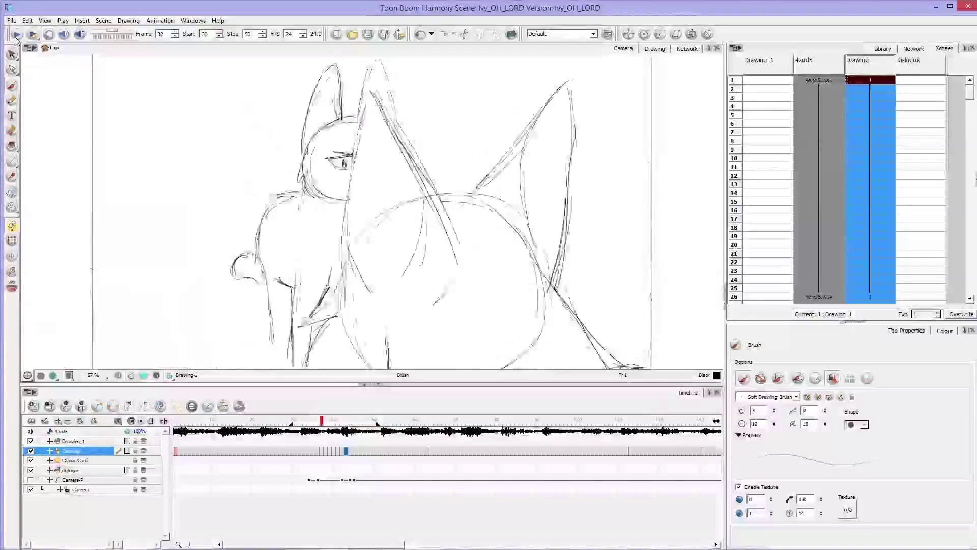
{"action": "left_click", "coordinate": [17, 35]}
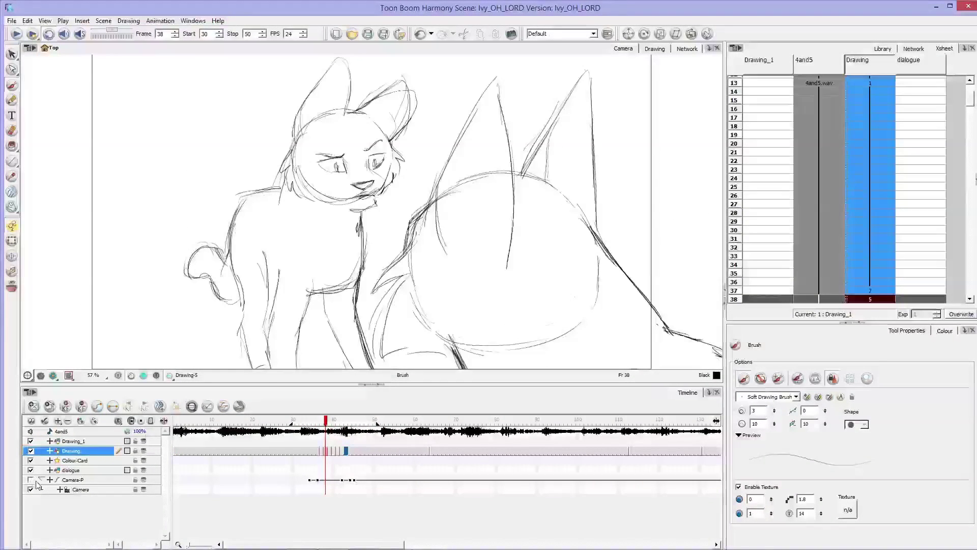
{"action": "left_click", "coordinate": [30, 480]}
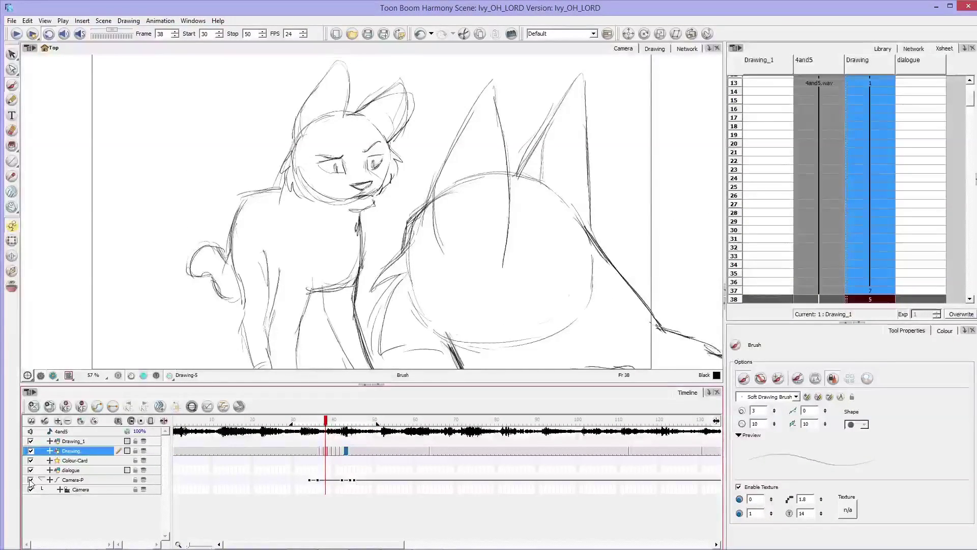
{"action": "left_click", "coordinate": [17, 35]}
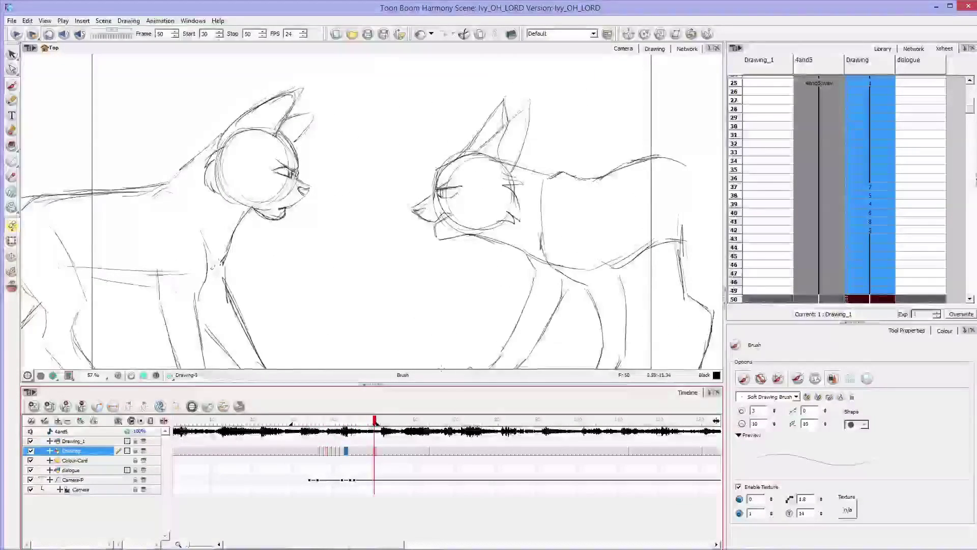
{"action": "left_click", "coordinate": [301, 421]}
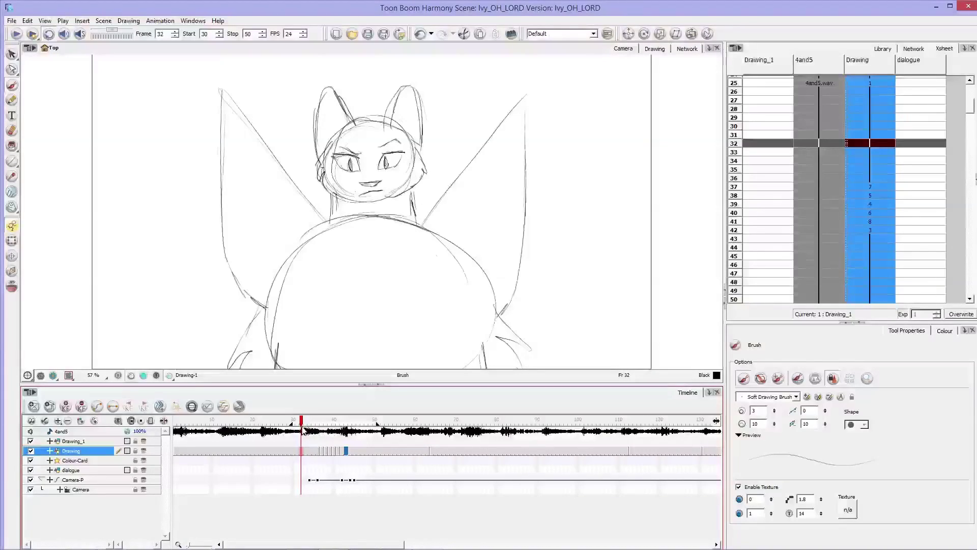
{"action": "left_click_drag", "start_coordinate": [302, 424], "coordinate": [308, 436]}
{"action": "left_click", "coordinate": [309, 480]}
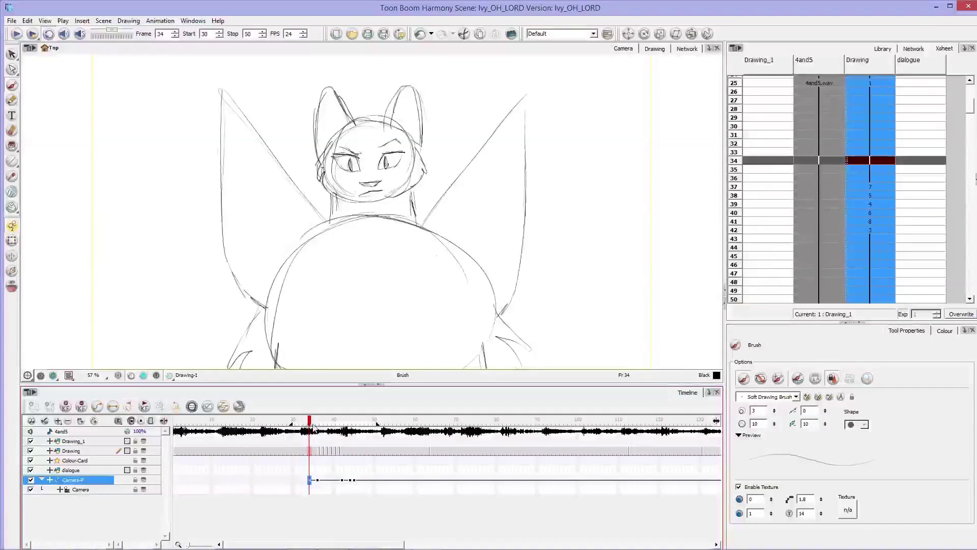
{"action": "mouse_move", "coordinate": [313, 429]}
{"action": "left_mouse_down"}
{"action": "mouse_move", "coordinate": [327, 432]}
{"action": "mouse_move", "coordinate": [303, 436]}
{"action": "mouse_move", "coordinate": [352, 443]}
{"action": "left_mouse_up"}
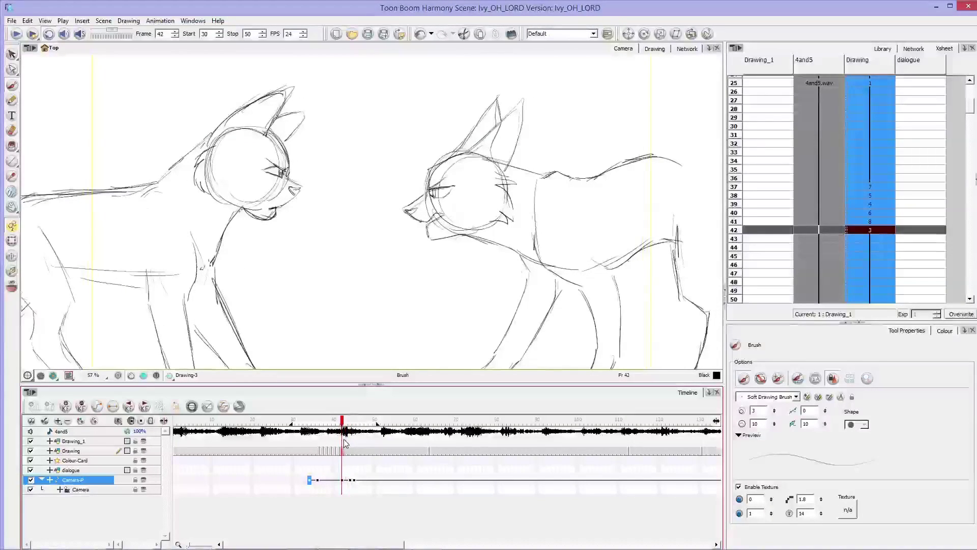
{"action": "mouse_move", "coordinate": [344, 443]}
{"action": "left_mouse_down"}
{"action": "mouse_move", "coordinate": [363, 442]}
{"action": "mouse_move", "coordinate": [339, 449]}
{"action": "mouse_move", "coordinate": [355, 453]}
{"action": "mouse_move", "coordinate": [307, 456]}
{"action": "mouse_move", "coordinate": [342, 456]}
{"action": "mouse_move", "coordinate": [317, 466]}
{"action": "mouse_move", "coordinate": [343, 471]}
{"action": "mouse_move", "coordinate": [313, 476]}
{"action": "left_mouse_up"}
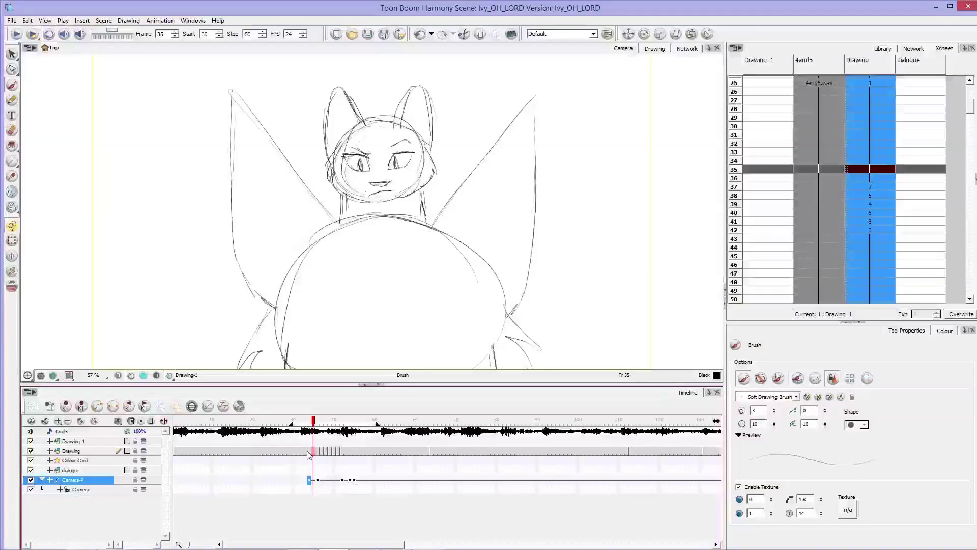
Step: Slide the Drawing layer's turn drawings to frames 52–58, check frames 32–38, then move them back to around 41–46
{"action": "left_click", "coordinate": [318, 452]}
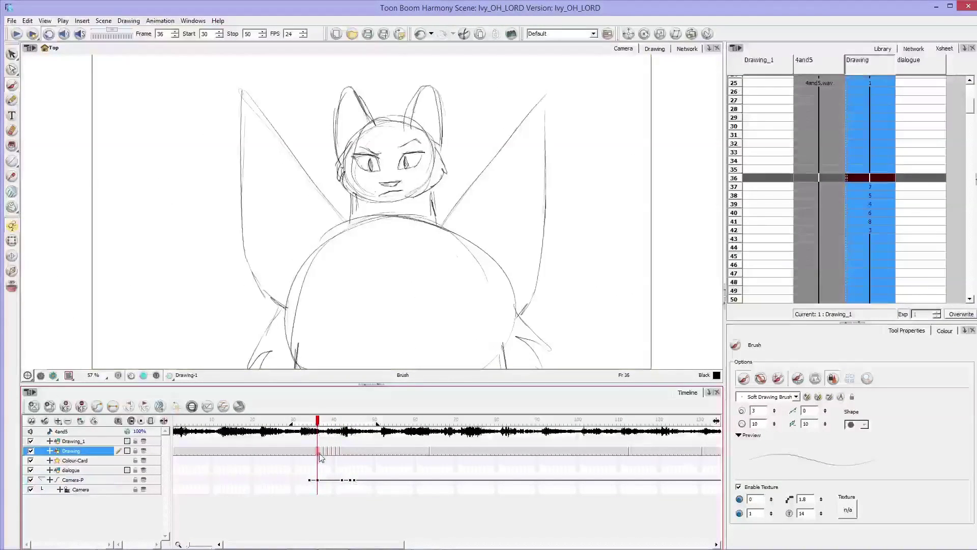
{"action": "left_click_drag", "start_coordinate": [334, 455], "coordinate": [400, 451]}
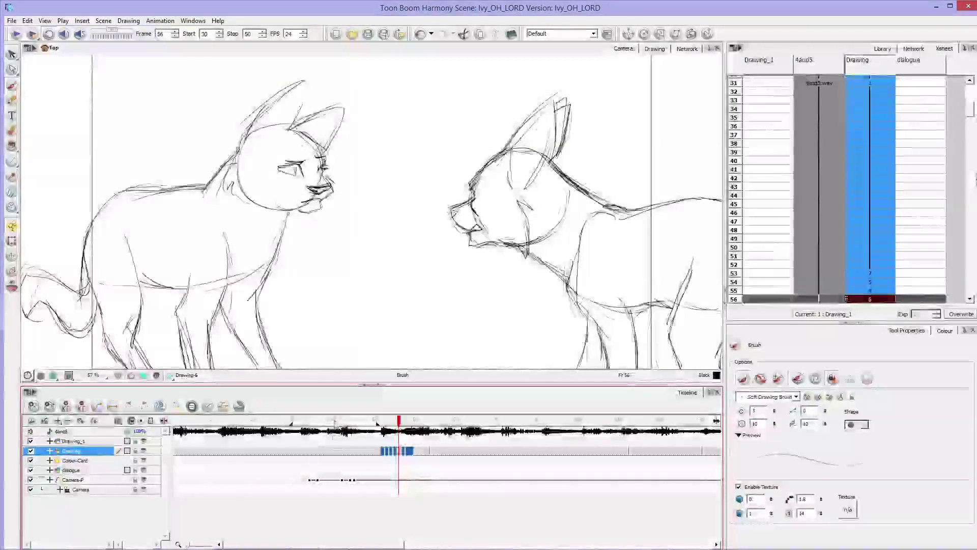
{"action": "left_click", "coordinate": [310, 434]}
{"action": "left_click", "coordinate": [303, 437]}
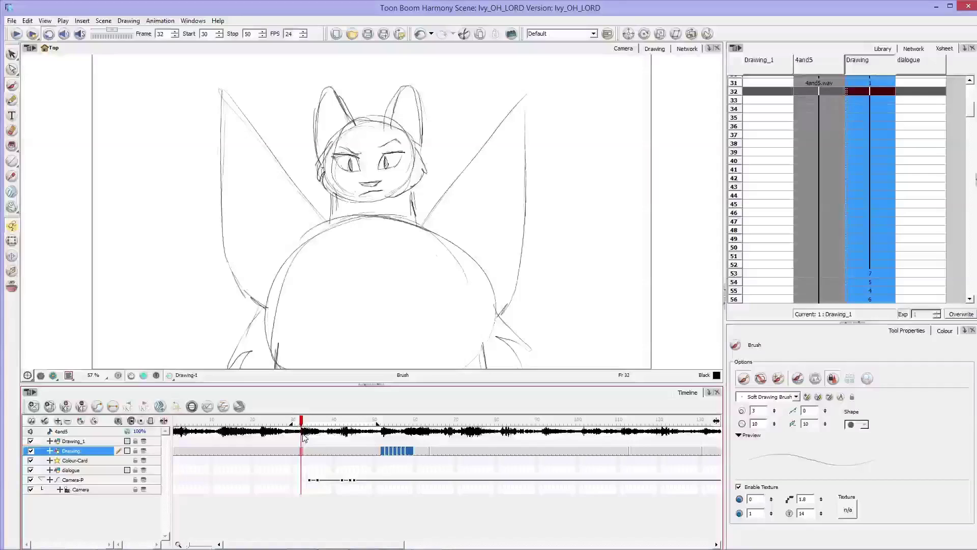
{"action": "mouse_move", "coordinate": [303, 437]}
{"action": "left_mouse_down"}
{"action": "mouse_move", "coordinate": [362, 438]}
{"action": "mouse_move", "coordinate": [304, 450]}
{"action": "mouse_move", "coordinate": [355, 456]}
{"action": "mouse_move", "coordinate": [314, 461]}
{"action": "mouse_move", "coordinate": [360, 467]}
{"action": "mouse_move", "coordinate": [307, 469]}
{"action": "mouse_move", "coordinate": [343, 469]}
{"action": "left_mouse_up"}
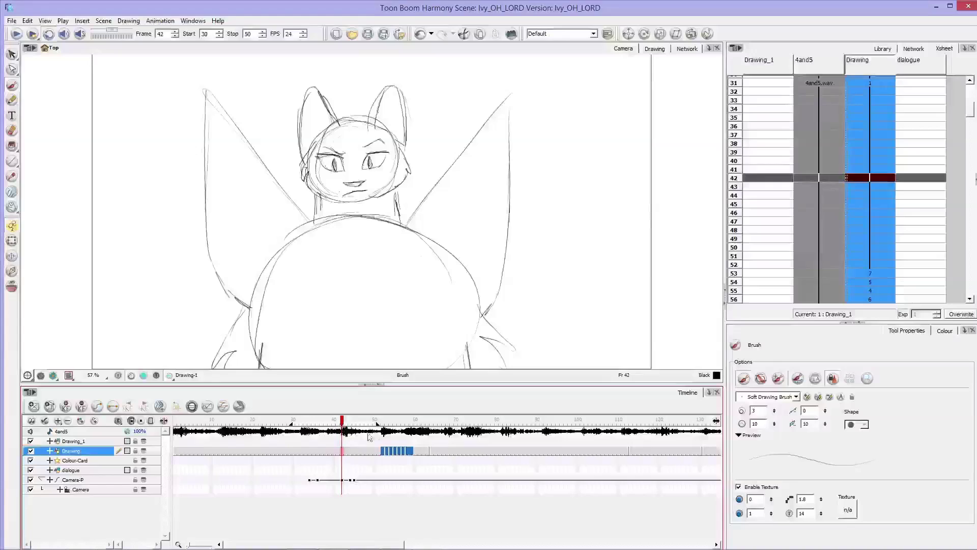
{"action": "left_click_drag", "start_coordinate": [403, 456], "coordinate": [355, 456]}
Step: Undo the turn retiming, play the animatic, and bring the playhead back to frame 163
{"action": "key", "text": "ctrl+z"}
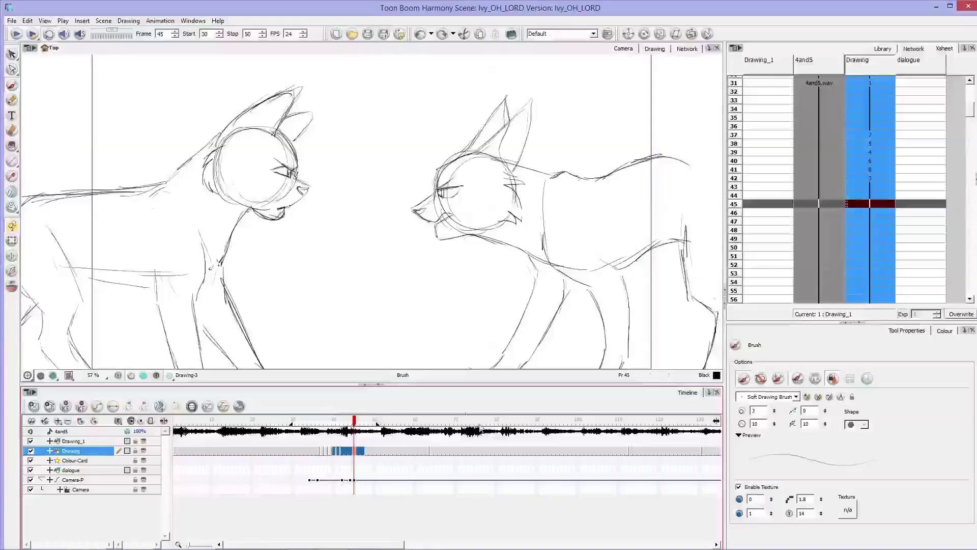
{"action": "key", "text": "Return"}
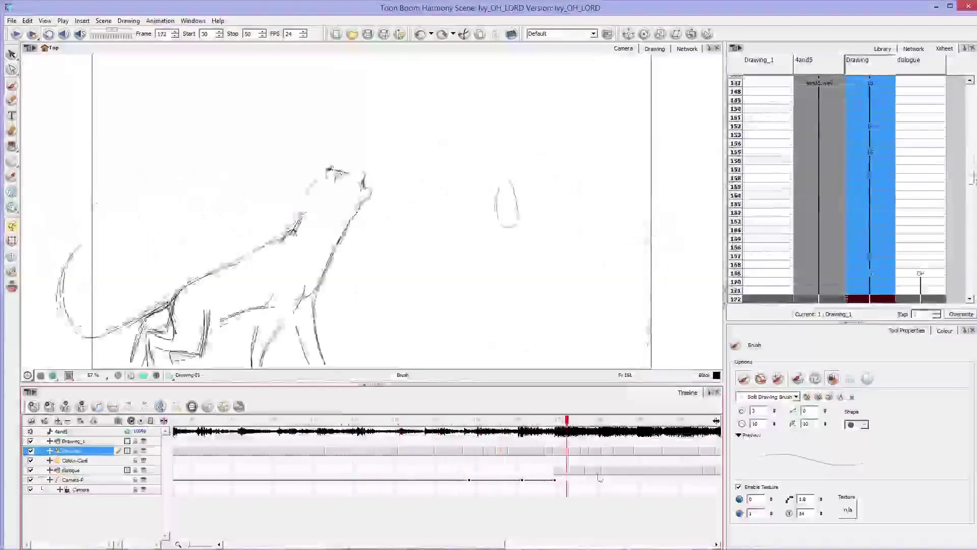
{"action": "left_click_drag", "start_coordinate": [709, 474], "coordinate": [386, 478]}
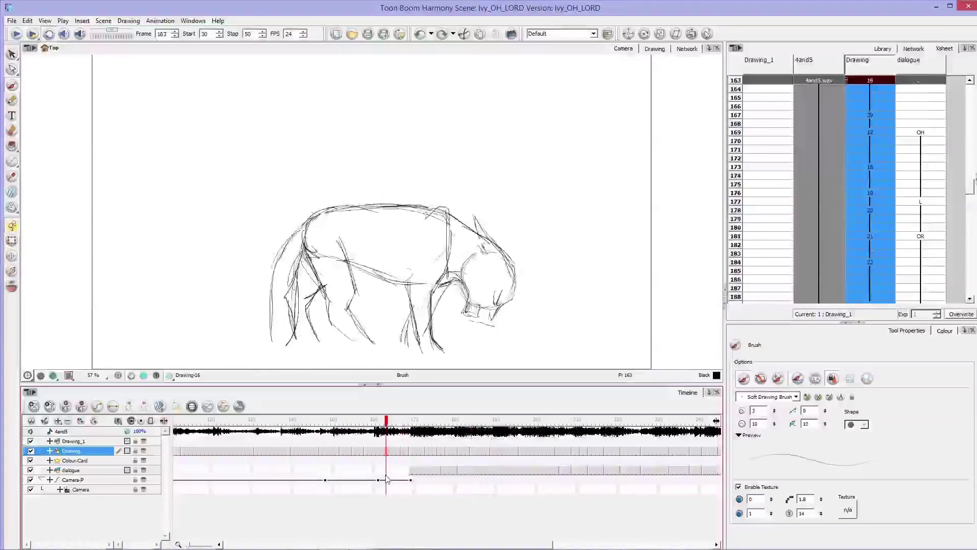
Step: Play the lip-sync section, check the frames past 275, and select the playback stop field
{"action": "key", "text": "Return"}
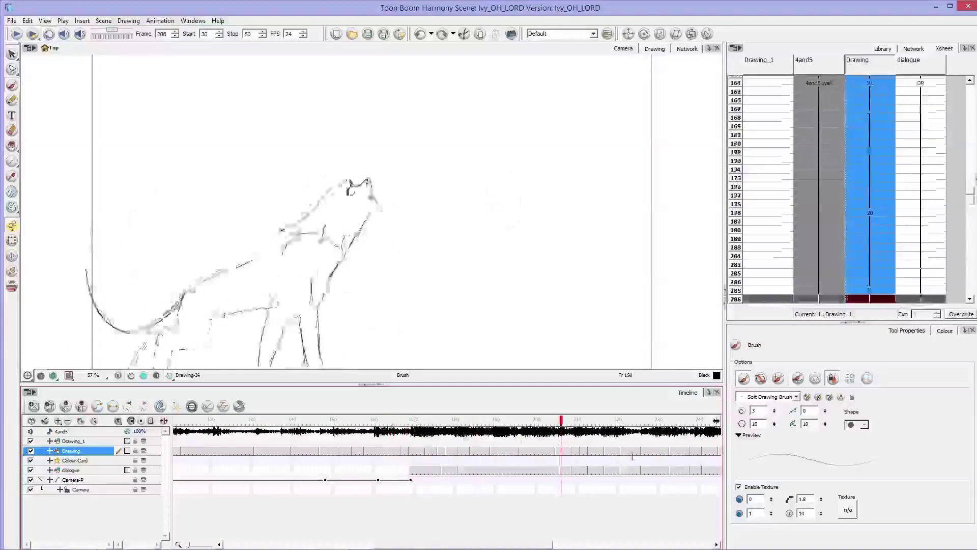
{"action": "mouse_move", "coordinate": [608, 475]}
{"action": "left_mouse_down"}
{"action": "mouse_move", "coordinate": [640, 474]}
{"action": "mouse_move", "coordinate": [635, 466]}
{"action": "left_mouse_up"}
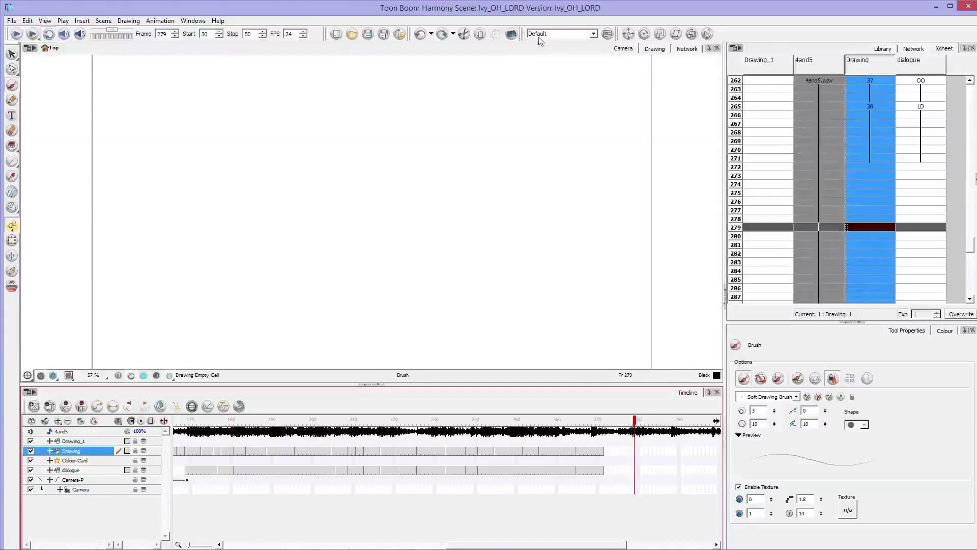
{"action": "double_click", "coordinate": [250, 35]}
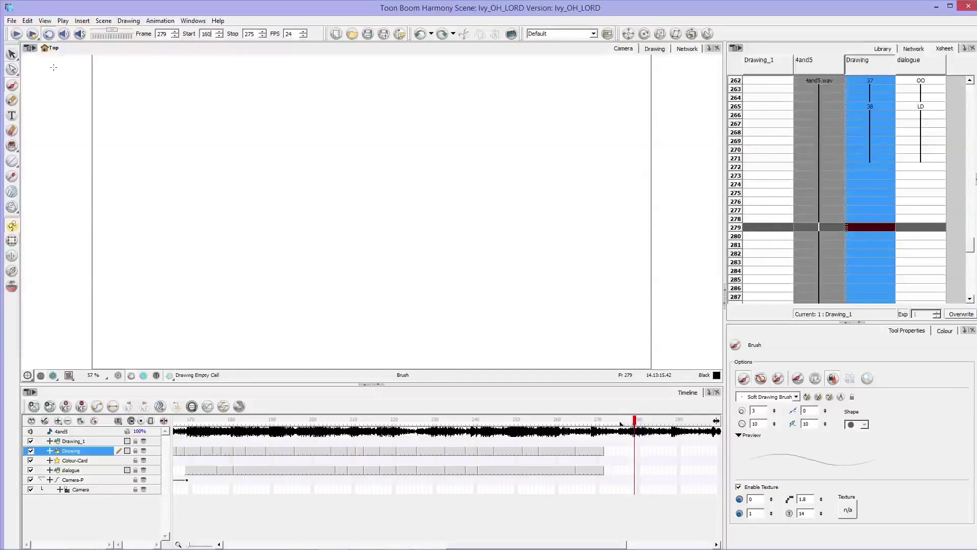
{"action": "left_click", "coordinate": [14, 36]}
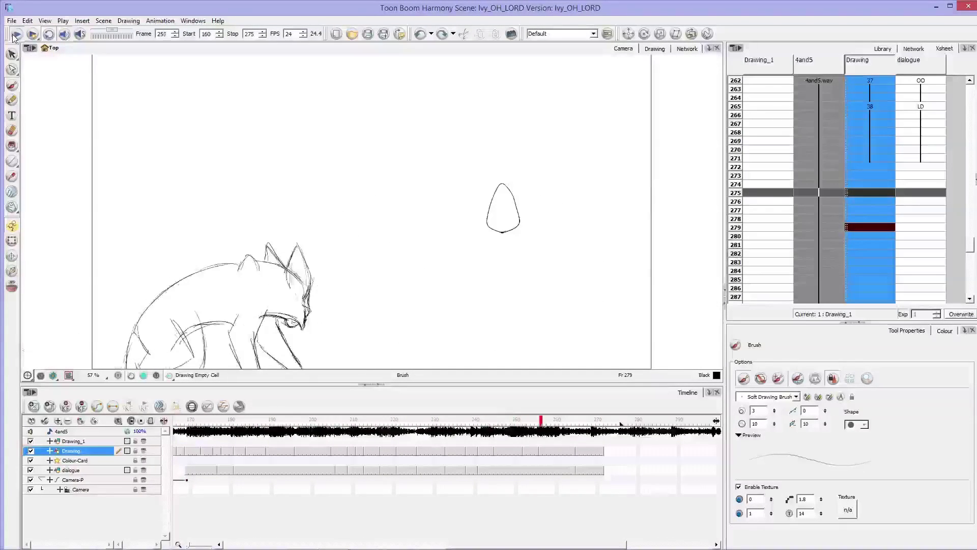
{"action": "left_click", "coordinate": [14, 36]}
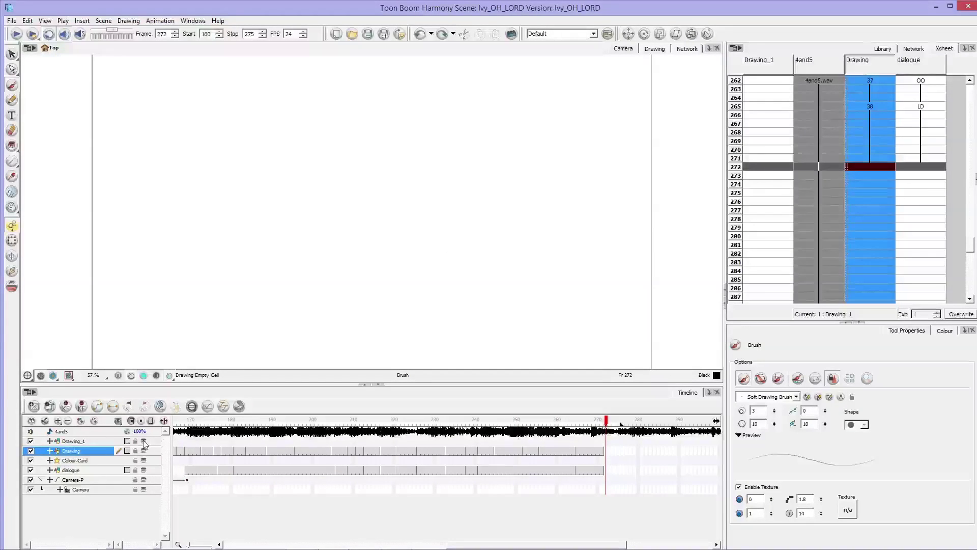
{"action": "left_click_drag", "start_coordinate": [254, 439], "coordinate": [284, 443]}
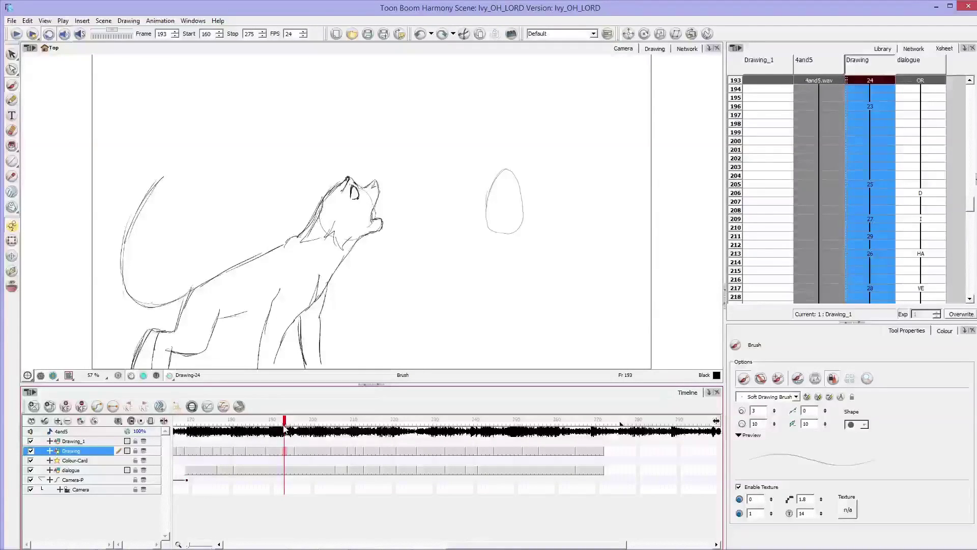
{"action": "mouse_move", "coordinate": [284, 427]}
{"action": "left_mouse_down"}
{"action": "mouse_move", "coordinate": [176, 432]}
{"action": "mouse_move", "coordinate": [290, 458]}
{"action": "mouse_move", "coordinate": [254, 486]}
{"action": "mouse_move", "coordinate": [411, 489]}
{"action": "mouse_move", "coordinate": [281, 502]}
{"action": "mouse_move", "coordinate": [425, 506]}
{"action": "mouse_move", "coordinate": [236, 512]}
{"action": "mouse_move", "coordinate": [290, 517]}
{"action": "mouse_move", "coordinate": [258, 516]}
{"action": "mouse_move", "coordinate": [286, 514]}
{"action": "mouse_move", "coordinate": [269, 511]}
{"action": "left_mouse_up"}
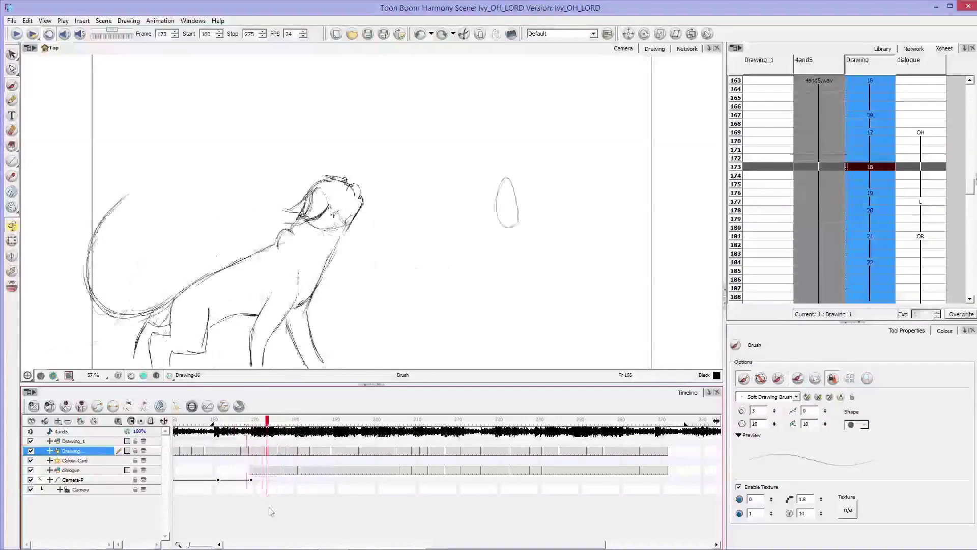
Step: Compare the mouth shapes at frames 174, 182 (OR), 206 (D), 210 and 216 (HA) against the dialogue
{"action": "left_click", "coordinate": [272, 469]}
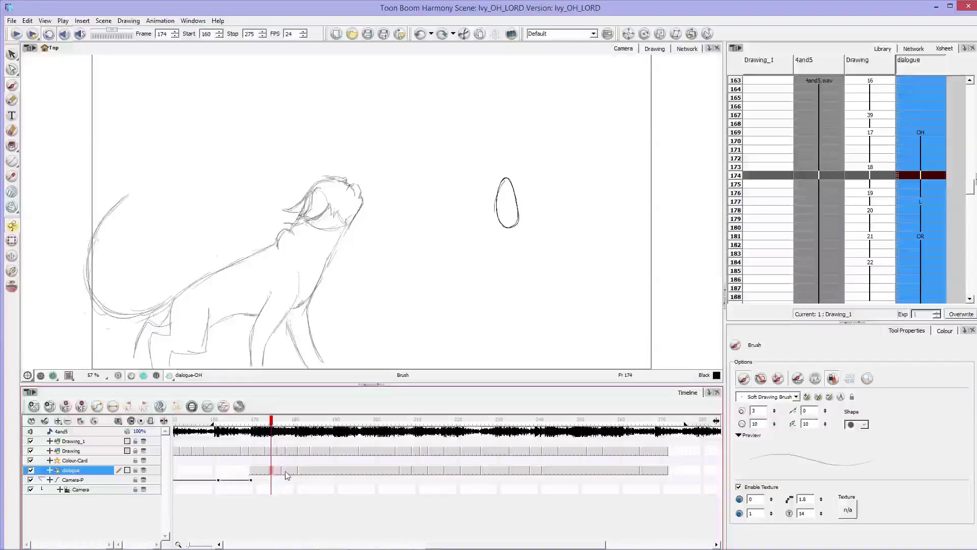
{"action": "mouse_move", "coordinate": [286, 474]}
{"action": "left_mouse_down"}
{"action": "mouse_move", "coordinate": [316, 473]}
{"action": "mouse_move", "coordinate": [273, 474]}
{"action": "left_mouse_up"}
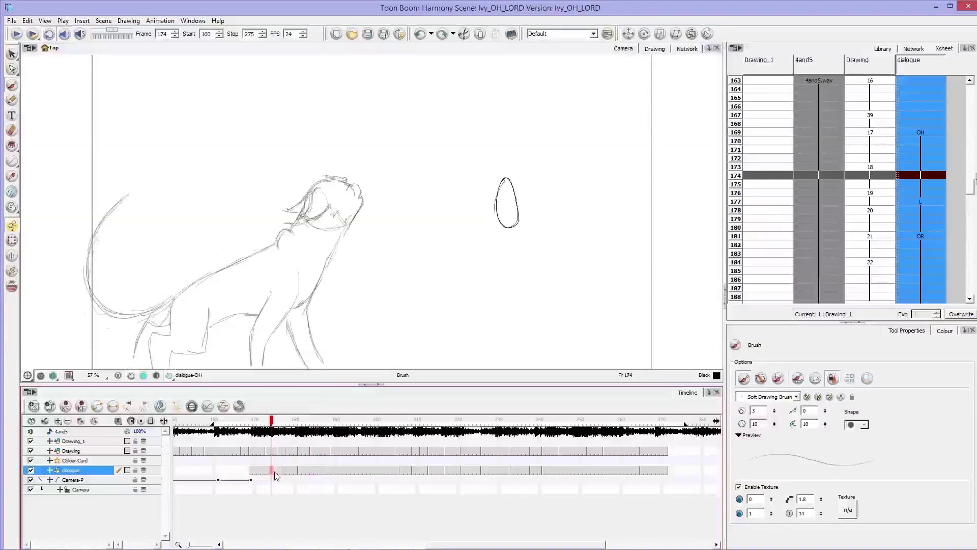
{"action": "left_click", "coordinate": [307, 474]}
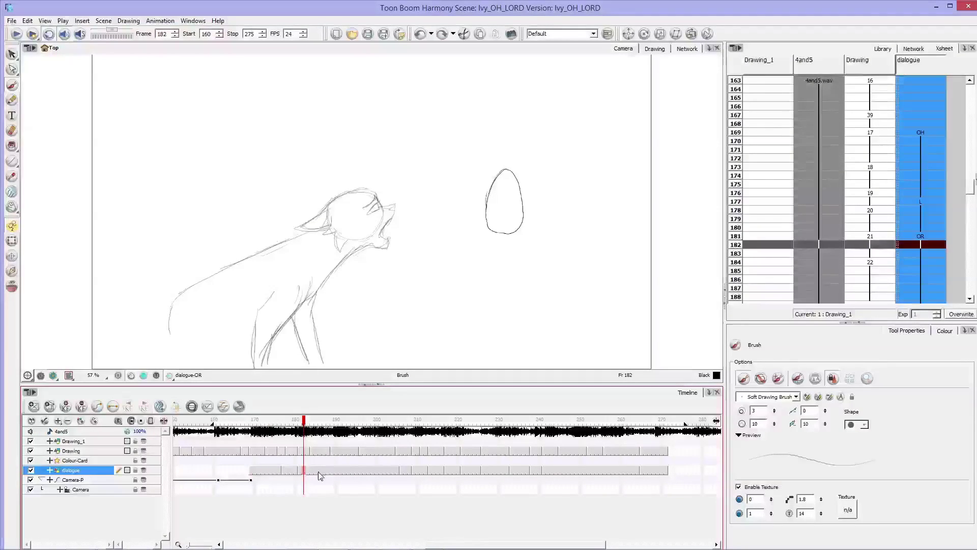
{"action": "left_click", "coordinate": [400, 474]}
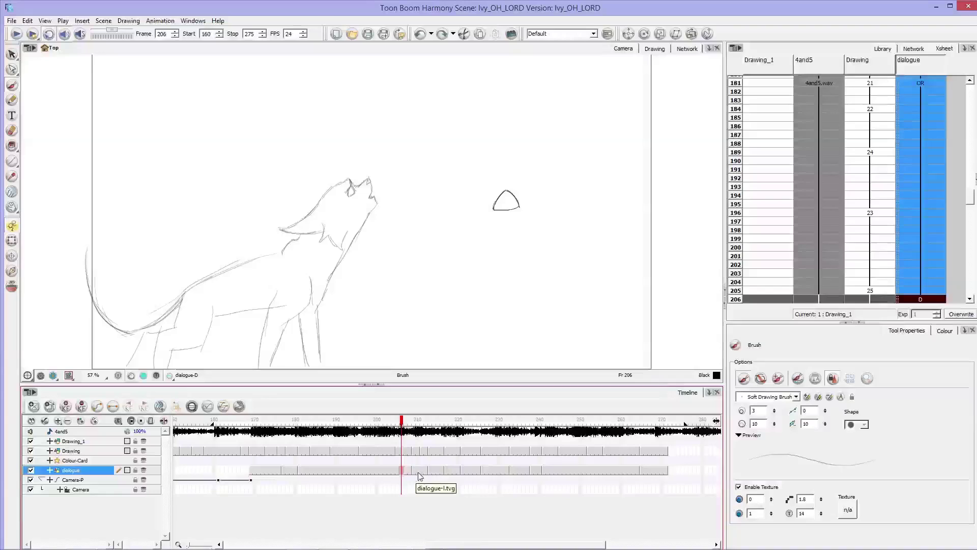
{"action": "left_click", "coordinate": [418, 475]}
{"action": "left_click", "coordinate": [441, 472]}
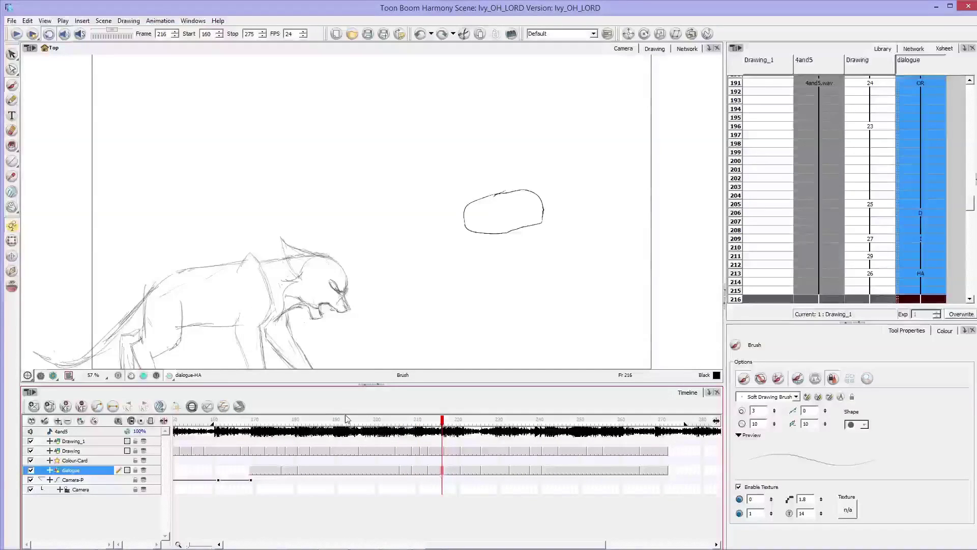
{"action": "mouse_move", "coordinate": [360, 423]}
{"action": "left_mouse_down"}
{"action": "mouse_move", "coordinate": [349, 423]}
{"action": "mouse_move", "coordinate": [406, 423]}
{"action": "mouse_move", "coordinate": [316, 432]}
{"action": "mouse_move", "coordinate": [408, 442]}
{"action": "mouse_move", "coordinate": [303, 461]}
{"action": "mouse_move", "coordinate": [401, 466]}
{"action": "mouse_move", "coordinate": [289, 480]}
{"action": "left_mouse_up"}
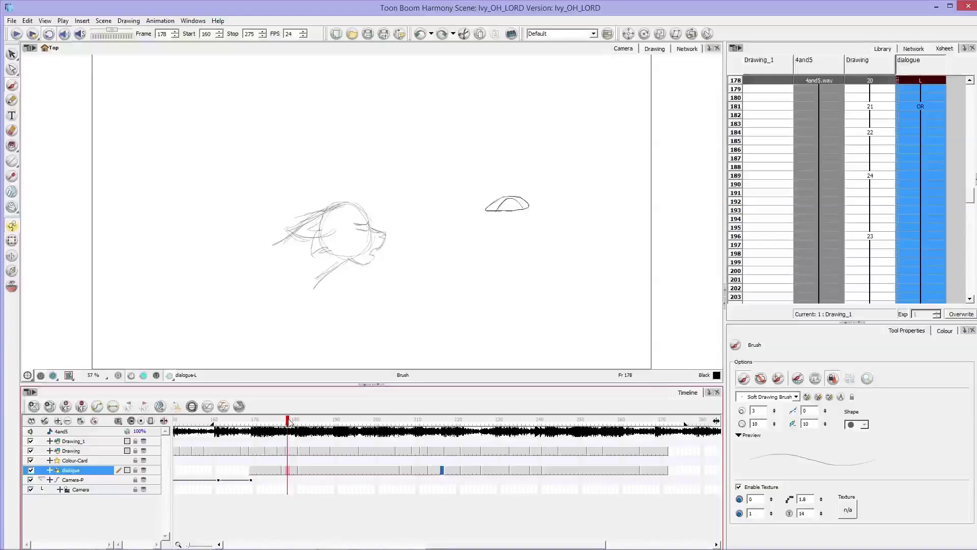
Step: Scrub the lip-sync between frames 165 and 186, then return to the OH phoneme at frame 169
{"action": "mouse_move", "coordinate": [311, 420]}
{"action": "left_mouse_down"}
{"action": "mouse_move", "coordinate": [284, 423]}
{"action": "mouse_move", "coordinate": [300, 438]}
{"action": "mouse_move", "coordinate": [242, 468]}
{"action": "mouse_move", "coordinate": [432, 478]}
{"action": "mouse_move", "coordinate": [255, 484]}
{"action": "mouse_move", "coordinate": [329, 493]}
{"action": "mouse_move", "coordinate": [459, 481]}
{"action": "mouse_move", "coordinate": [268, 506]}
{"action": "mouse_move", "coordinate": [386, 506]}
{"action": "mouse_move", "coordinate": [291, 501]}
{"action": "mouse_move", "coordinate": [345, 505]}
{"action": "mouse_move", "coordinate": [271, 515]}
{"action": "left_mouse_up"}
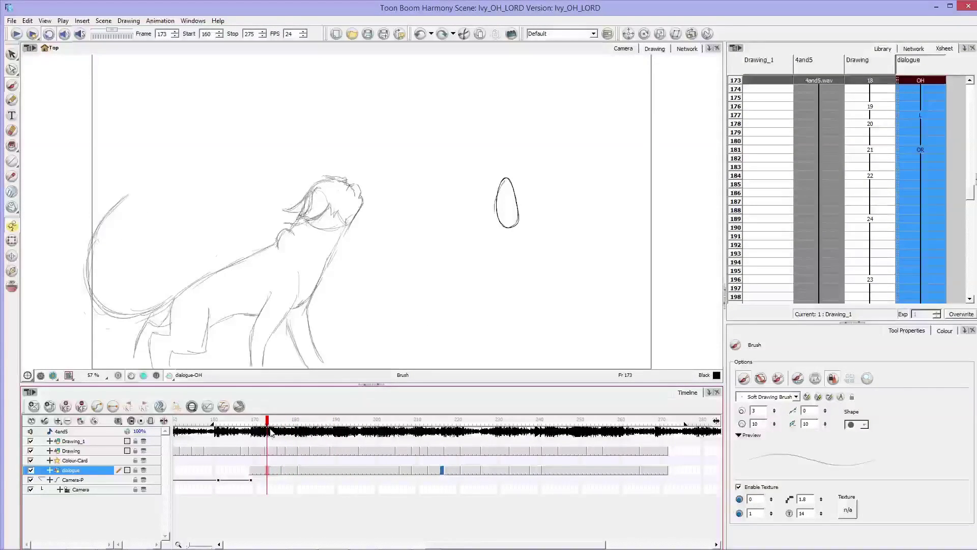
{"action": "left_click_drag", "start_coordinate": [270, 432], "coordinate": [322, 435]}
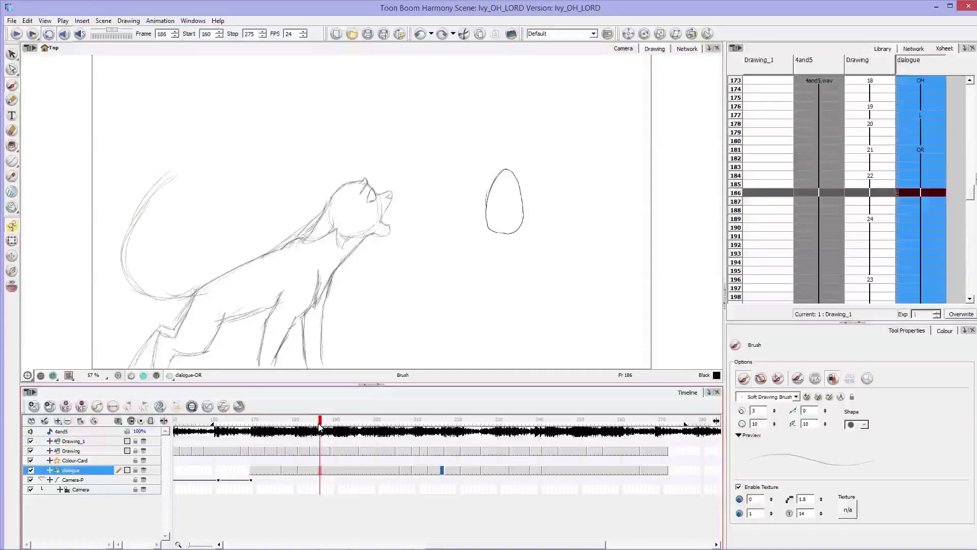
{"action": "mouse_move", "coordinate": [319, 426]}
{"action": "left_mouse_down"}
{"action": "mouse_move", "coordinate": [300, 434]}
{"action": "mouse_move", "coordinate": [407, 461]}
{"action": "left_mouse_up"}
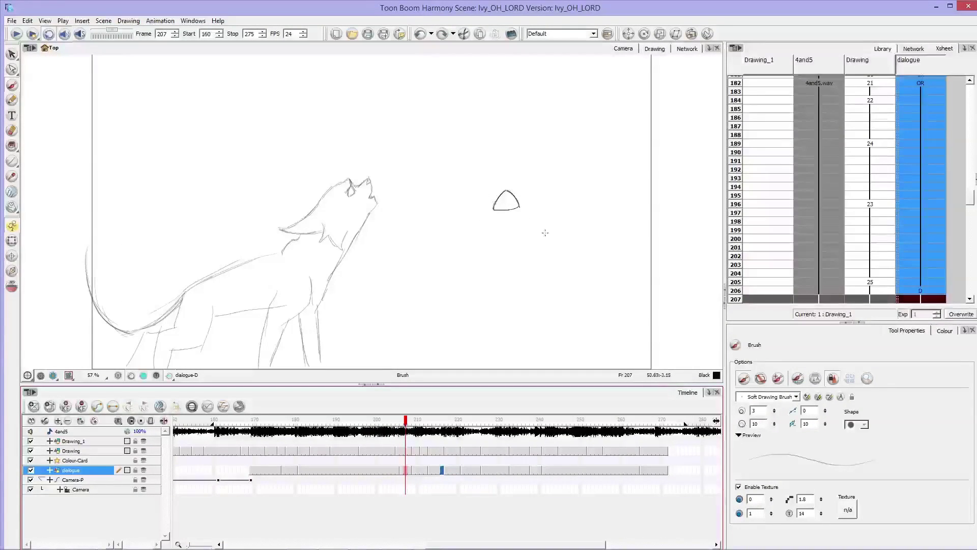
{"action": "mouse_move", "coordinate": [405, 452]}
{"action": "left_mouse_down"}
{"action": "mouse_move", "coordinate": [271, 454]}
{"action": "mouse_move", "coordinate": [441, 467]}
{"action": "left_mouse_up"}
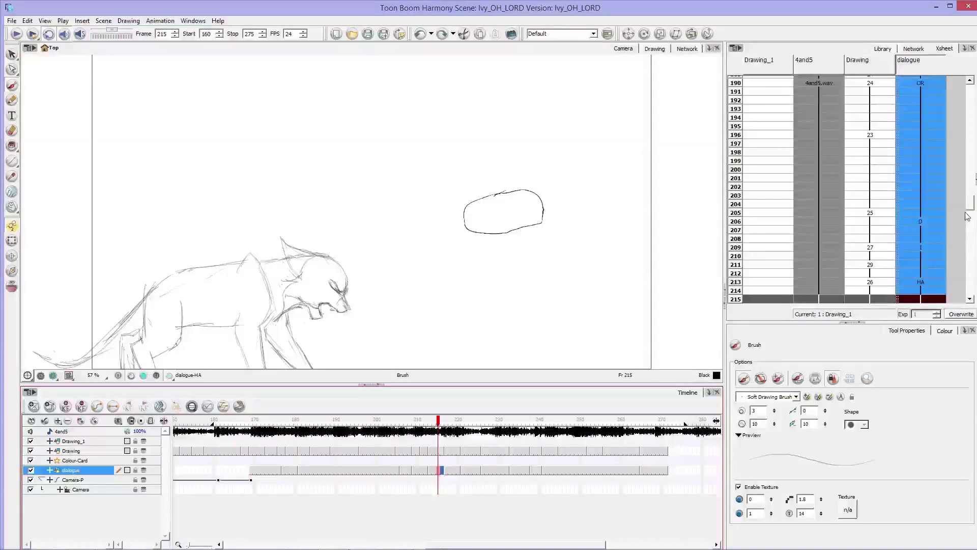
{"action": "mouse_move", "coordinate": [971, 204]}
{"action": "left_mouse_down"}
{"action": "mouse_move", "coordinate": [974, 179]}
{"action": "mouse_move", "coordinate": [974, 189]}
{"action": "left_mouse_up"}
{"action": "left_click", "coordinate": [927, 87]}
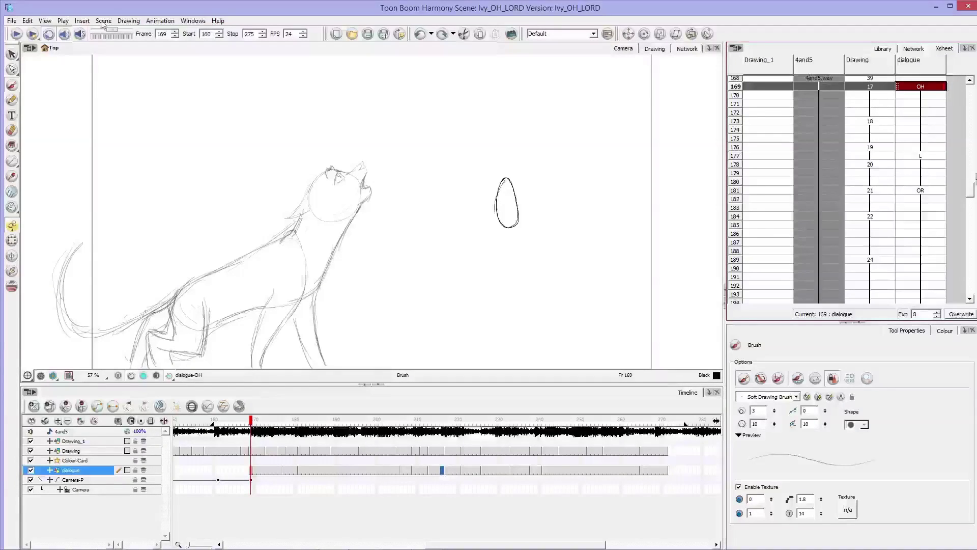
Step: Scrub the OH and OR mouths against the sound, return to frame 169, and enable sound while scrubbing
{"action": "left_click", "coordinate": [256, 429]}
{"action": "left_click_drag", "start_coordinate": [256, 429], "coordinate": [413, 429]}
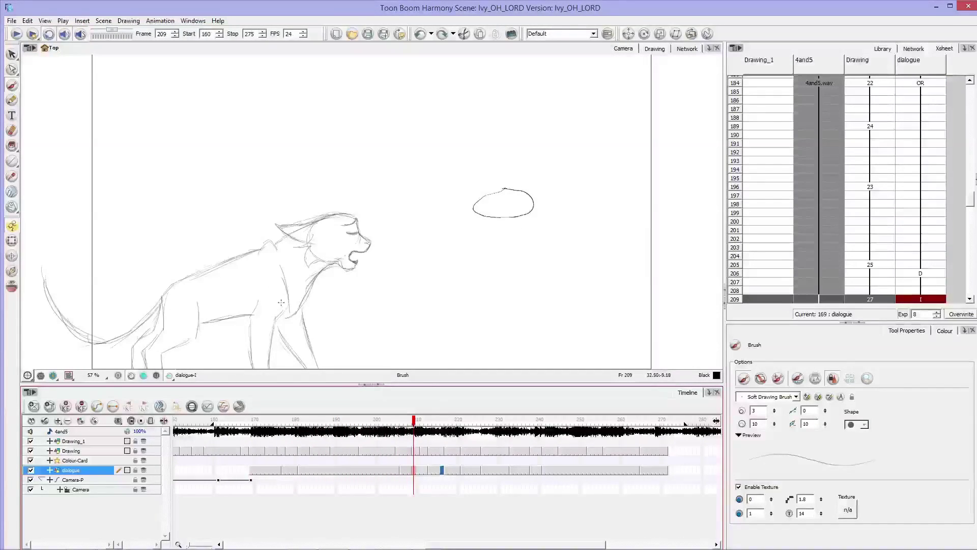
{"action": "left_click_drag", "start_coordinate": [265, 434], "coordinate": [251, 432]}
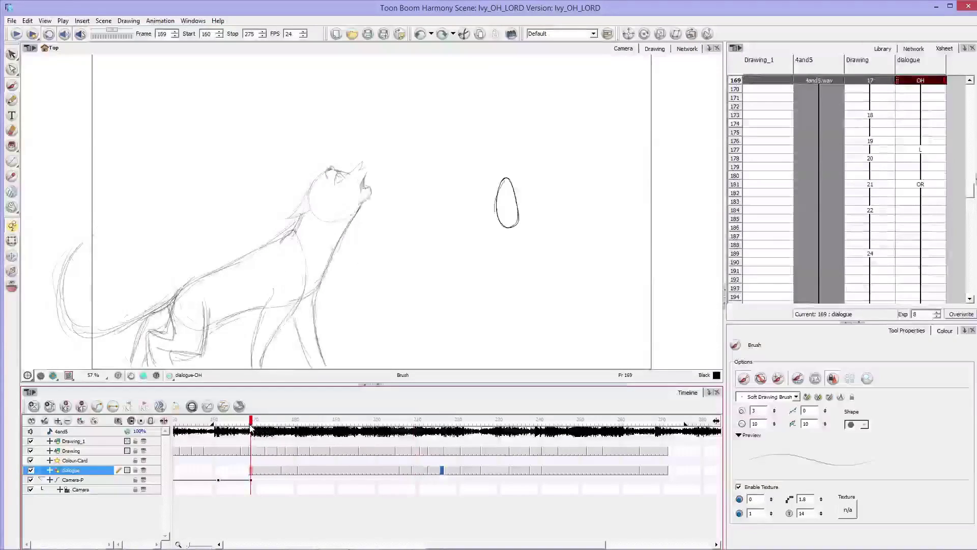
{"action": "left_click", "coordinate": [79, 35]}
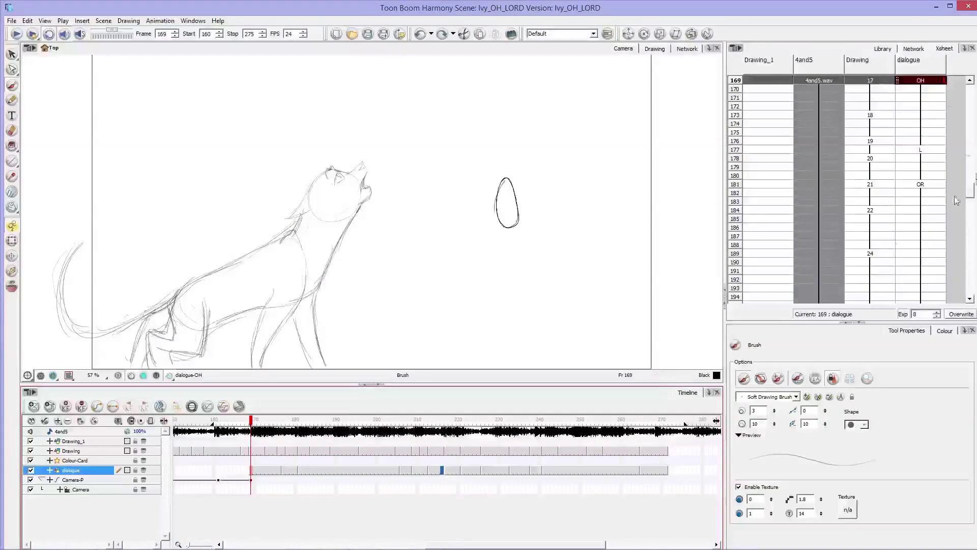
{"action": "scroll", "coordinate": [945, 192], "scroll_direction": "up", "scroll_amount": 2}
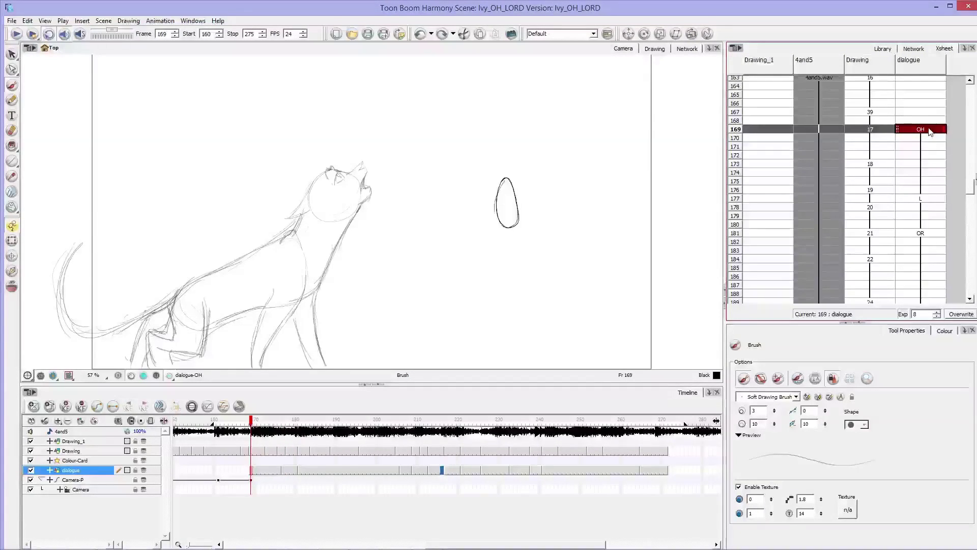
Step: Check the L (177), OR (181), D (206), I (209), HA (213) and VE (217) mouth shapes
{"action": "left_click", "coordinate": [926, 200]}
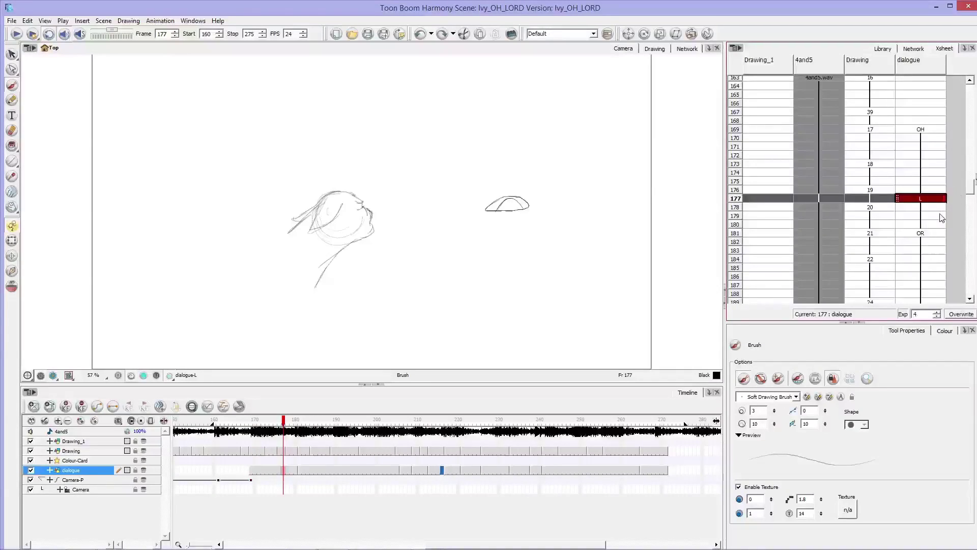
{"action": "left_click", "coordinate": [935, 232]}
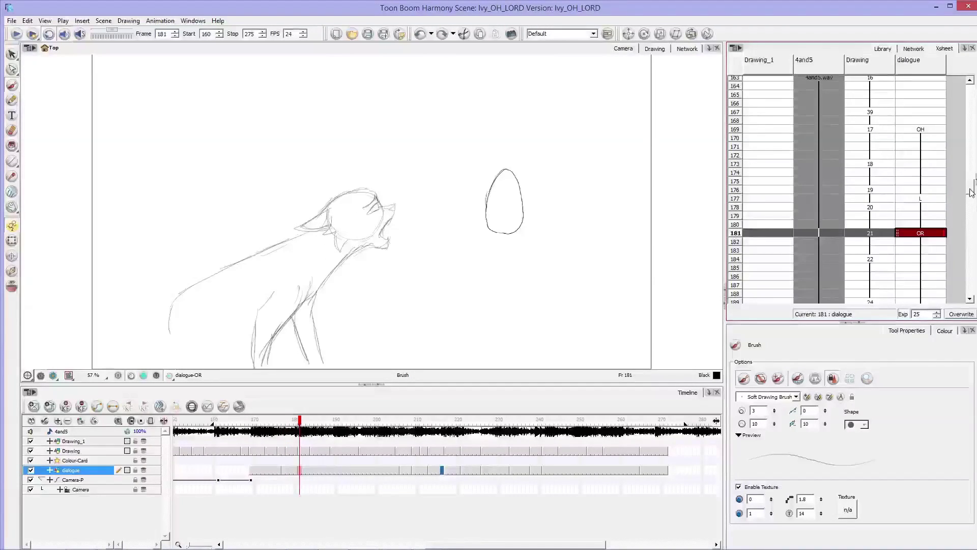
{"action": "scroll", "coordinate": [971, 193], "scroll_direction": "down", "scroll_amount": 10}
{"action": "left_click", "coordinate": [935, 189]}
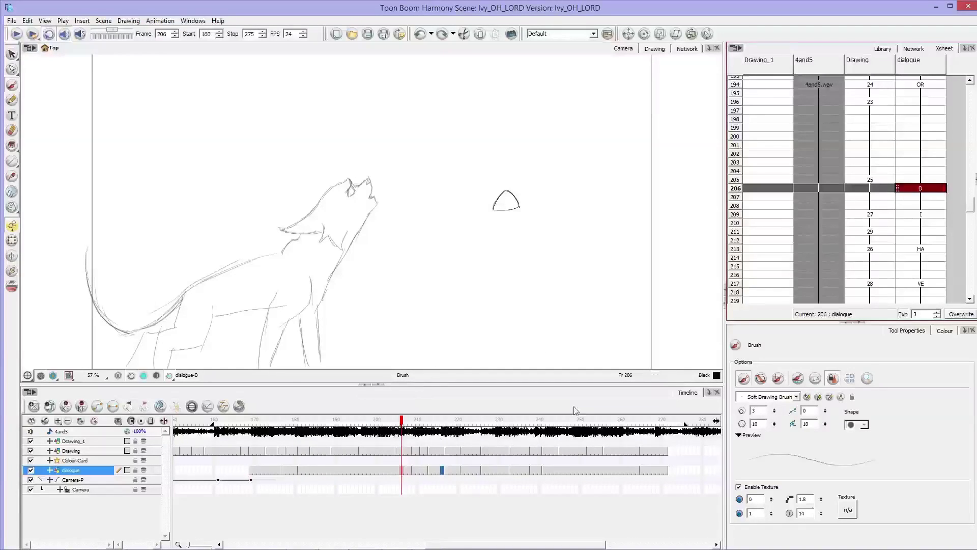
{"action": "left_click", "coordinate": [936, 216]}
{"action": "left_click", "coordinate": [932, 248]}
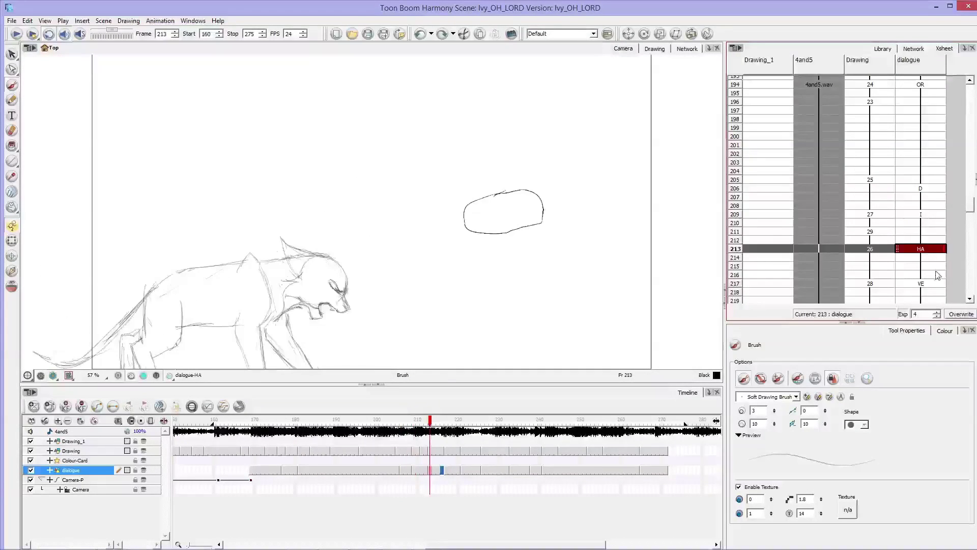
{"action": "left_click", "coordinate": [936, 284]}
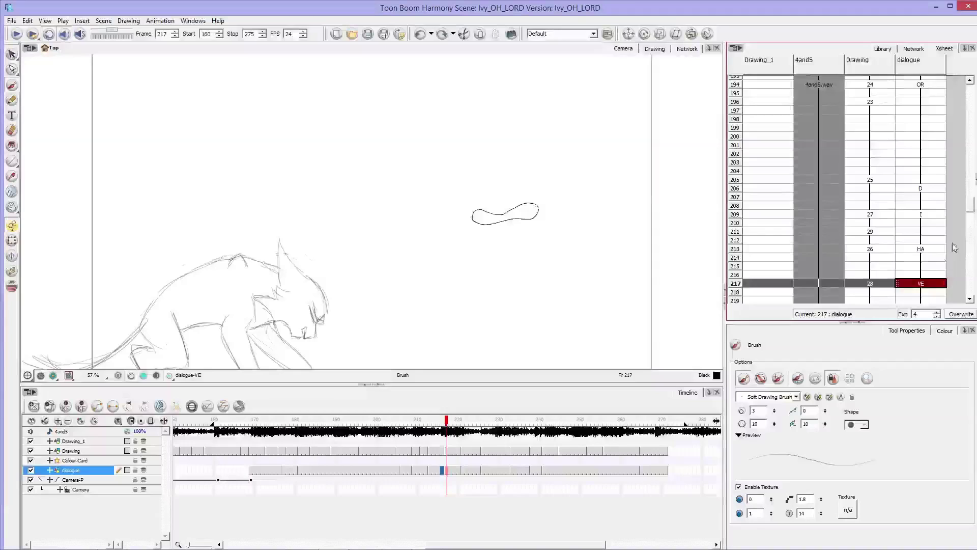
Step: Check the B (221), EEN (226), NN (233), T (238), OO (241) and LD (265) mouth shapes
{"action": "scroll", "coordinate": [947, 265], "scroll_direction": "down", "scroll_amount": 2}
{"action": "left_click", "coordinate": [928, 222]}
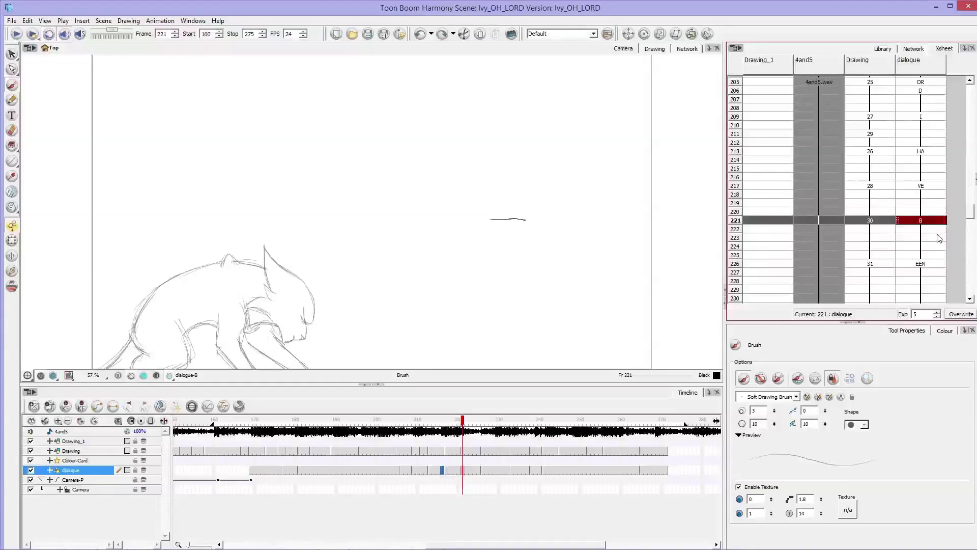
{"action": "left_click", "coordinate": [926, 269]}
{"action": "scroll", "coordinate": [939, 260], "scroll_direction": "down", "scroll_amount": 2}
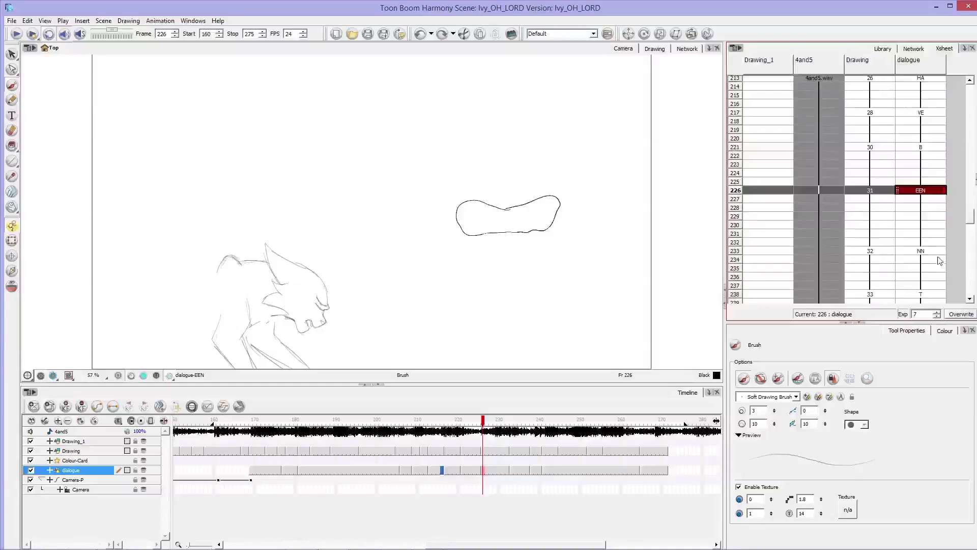
{"action": "left_click", "coordinate": [939, 252]}
{"action": "scroll", "coordinate": [939, 255], "scroll_direction": "down", "scroll_amount": 3}
{"action": "left_click", "coordinate": [935, 222]}
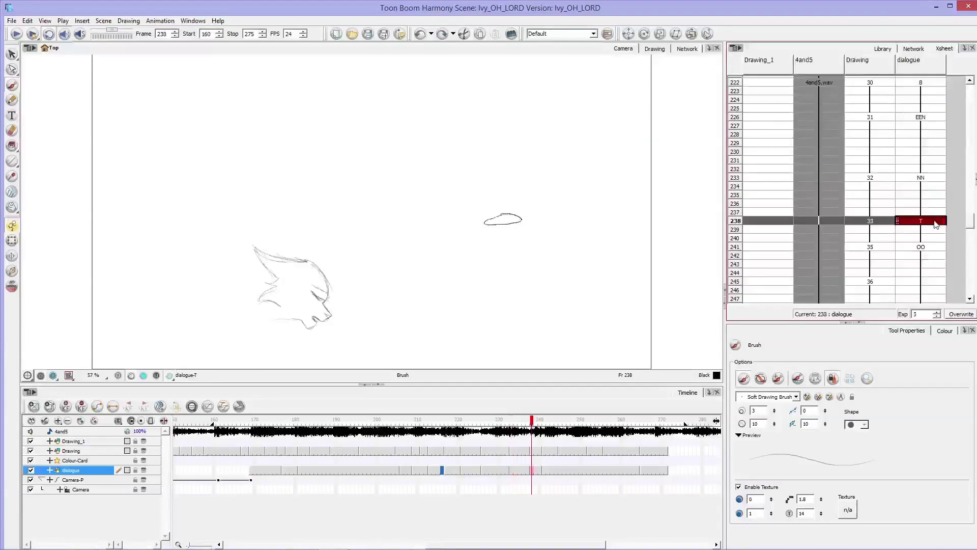
{"action": "scroll", "coordinate": [942, 240], "scroll_direction": "down", "scroll_amount": 1}
{"action": "left_click", "coordinate": [939, 224]}
{"action": "scroll", "coordinate": [937, 239], "scroll_direction": "down", "scroll_amount": 5}
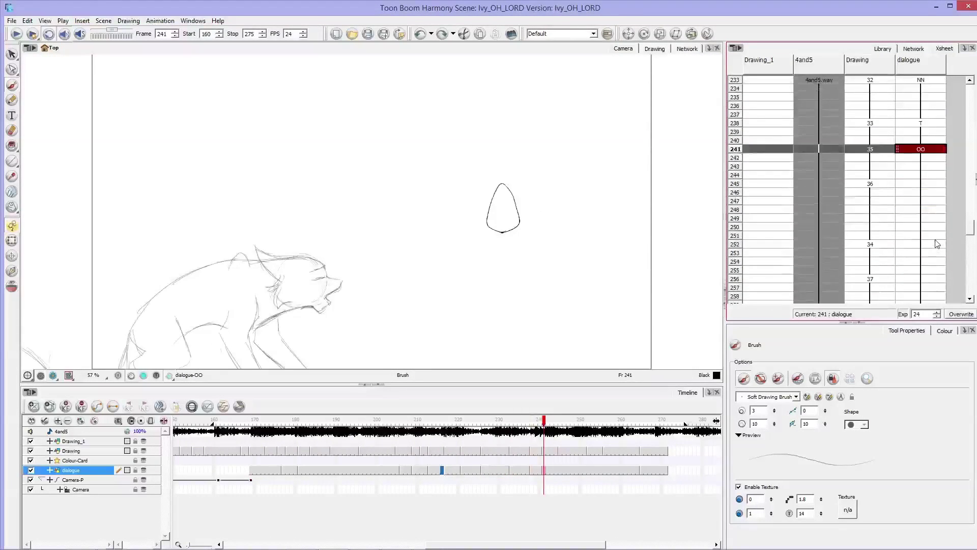
{"action": "scroll", "coordinate": [936, 239], "scroll_direction": "down", "scroll_amount": 4}
{"action": "left_click", "coordinate": [931, 210]}
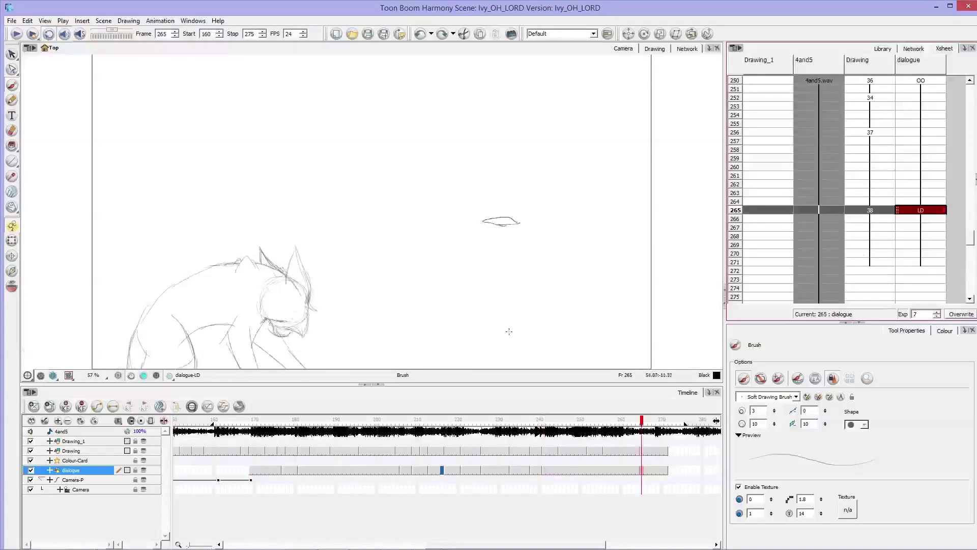
Step: Review the LD mouth and the howl at frames 169–189, then step to the OR hold at frame 182
{"action": "left_click_drag", "start_coordinate": [642, 420], "coordinate": [377, 515]}
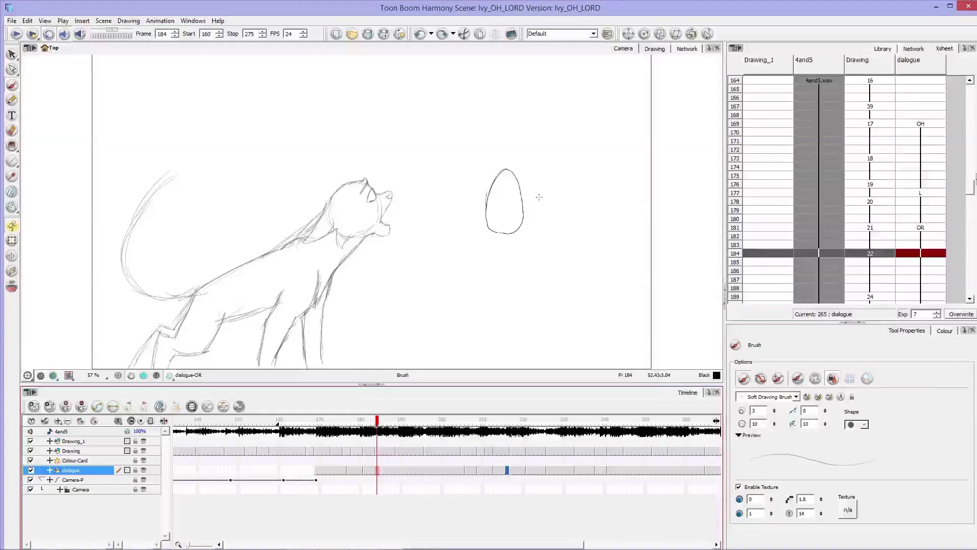
{"action": "mouse_move", "coordinate": [377, 434]}
{"action": "left_mouse_down"}
{"action": "mouse_move", "coordinate": [319, 437]}
{"action": "mouse_move", "coordinate": [400, 444]}
{"action": "left_mouse_up"}
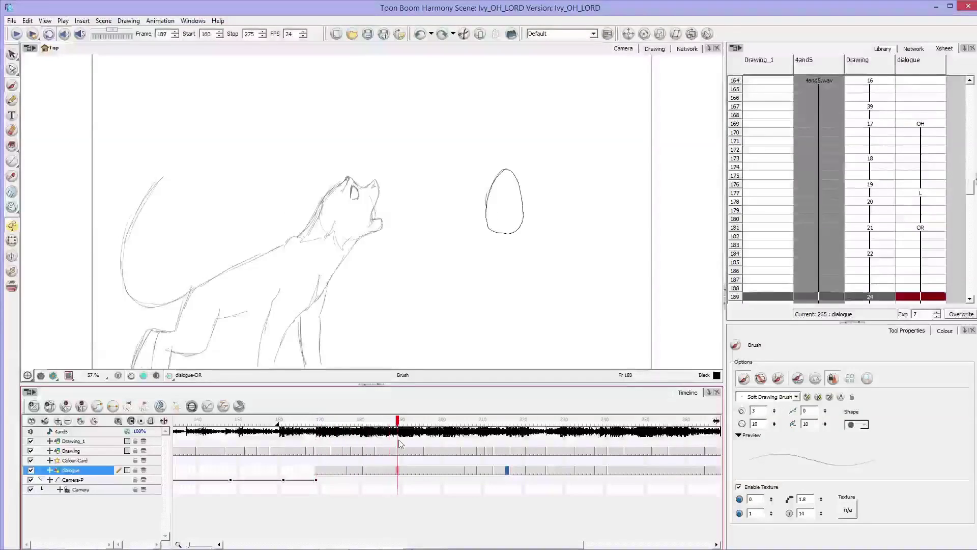
{"action": "left_click", "coordinate": [920, 131]}
{"action": "key", "text": "Down"}
{"action": "key", "text": "Down"}
{"action": "key", "text": "Down"}
{"action": "key", "text": "Down"}
{"action": "key", "text": "Down"}
{"action": "key", "text": "Down"}
{"action": "key", "text": "Down"}
{"action": "key", "text": "Down"}
{"action": "key", "text": "Down"}
{"action": "key", "text": "Down"}
{"action": "key", "text": "Down"}
{"action": "key", "text": "Down"}
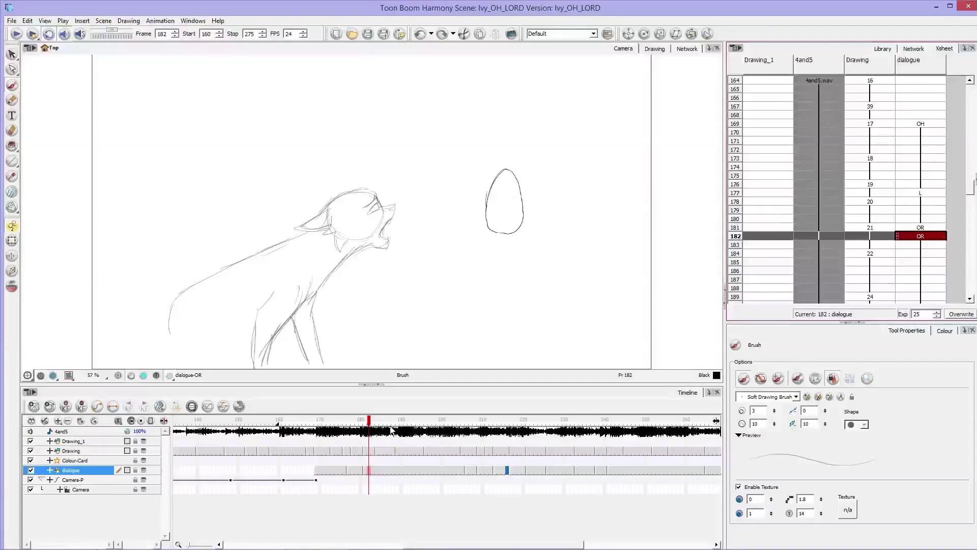
Step: Play the animatic with sound from frame 160, stop, and scrub back to the howl around frames 169–202
{"action": "left_click", "coordinate": [278, 419]}
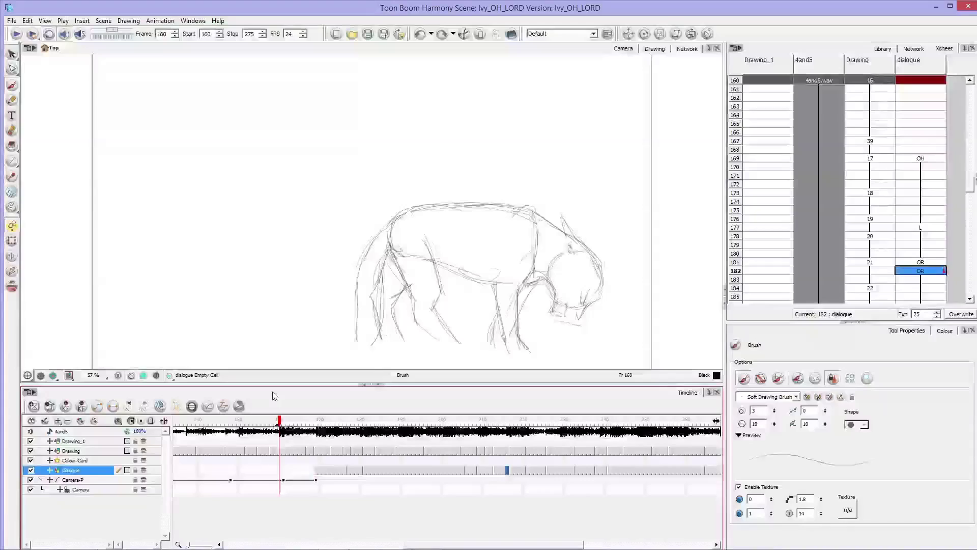
{"action": "left_click", "coordinate": [17, 34]}
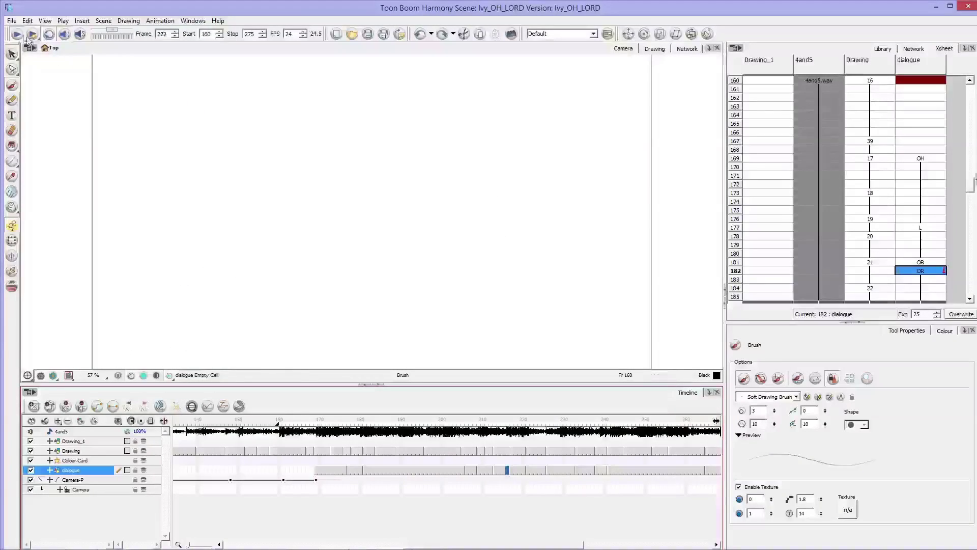
{"action": "key", "text": "Return"}
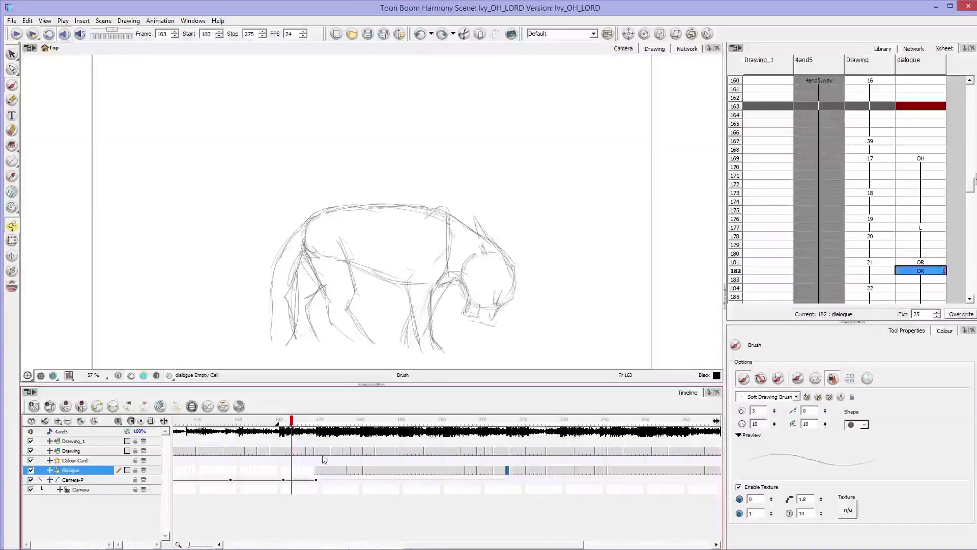
{"action": "mouse_move", "coordinate": [294, 422]}
{"action": "left_mouse_down"}
{"action": "mouse_move", "coordinate": [395, 424]}
{"action": "mouse_move", "coordinate": [312, 435]}
{"action": "mouse_move", "coordinate": [420, 453]}
{"action": "mouse_move", "coordinate": [550, 453]}
{"action": "mouse_move", "coordinate": [407, 465]}
{"action": "mouse_move", "coordinate": [450, 453]}
{"action": "left_mouse_up"}
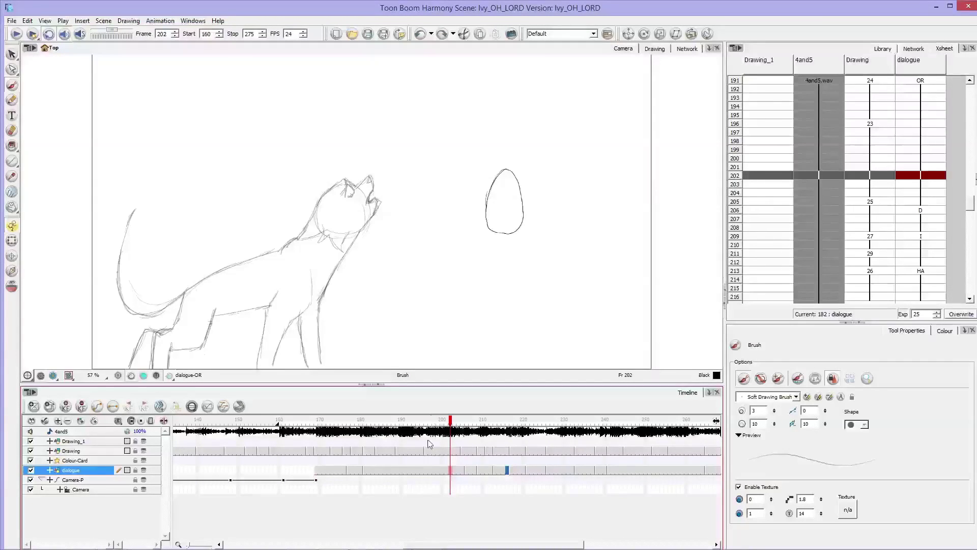
{"action": "mouse_move", "coordinate": [446, 427]}
{"action": "left_mouse_down"}
{"action": "mouse_move", "coordinate": [277, 426]}
{"action": "mouse_move", "coordinate": [397, 425]}
{"action": "mouse_move", "coordinate": [617, 503]}
{"action": "mouse_move", "coordinate": [717, 509]}
{"action": "mouse_move", "coordinate": [176, 539]}
{"action": "mouse_move", "coordinate": [571, 530]}
{"action": "left_mouse_up"}
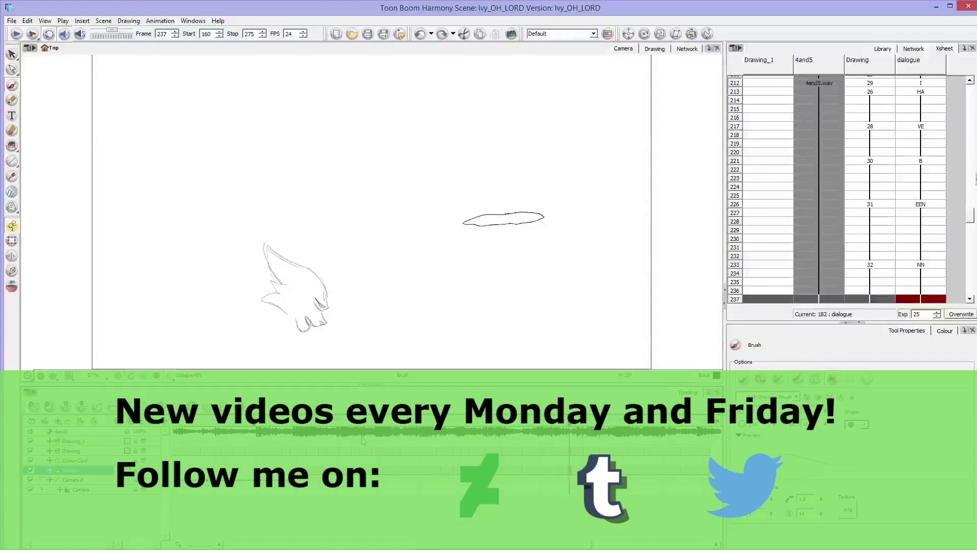